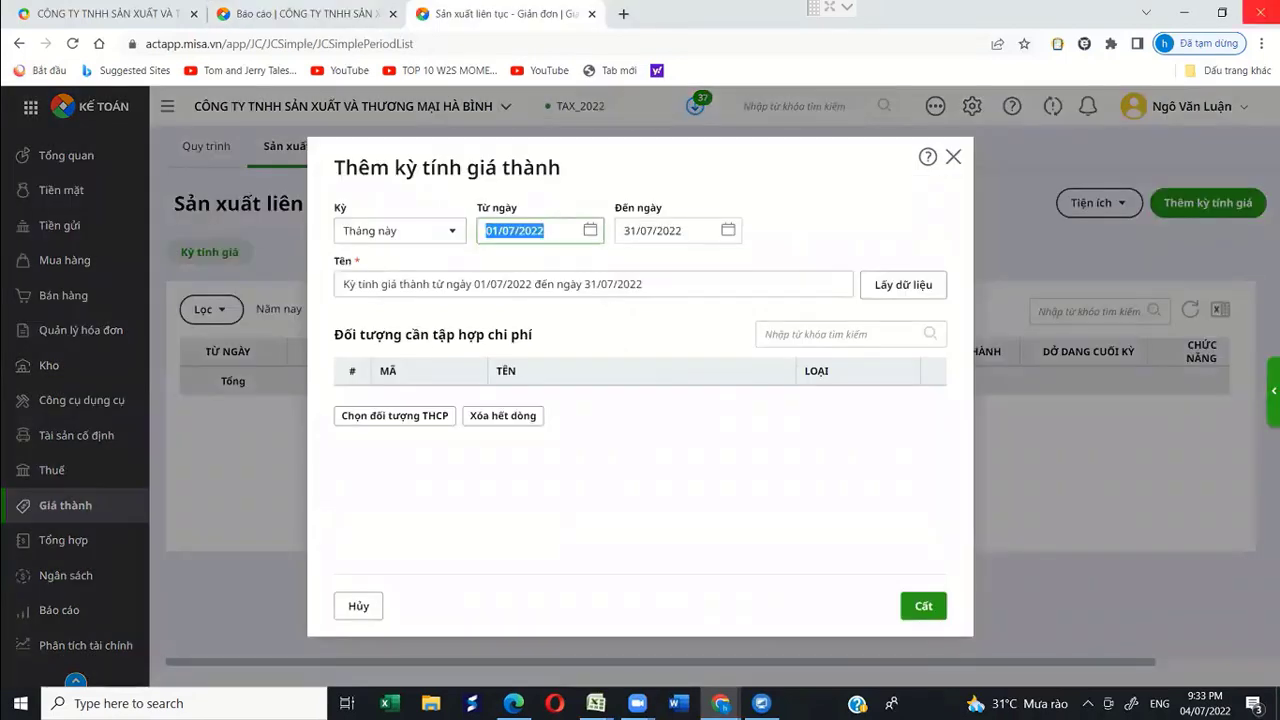
Step: Set the new costing period from 01/01/2022 to 30/06/2022, retrieve its cost objects and save it
type("01/01/2022")
key("Tab")
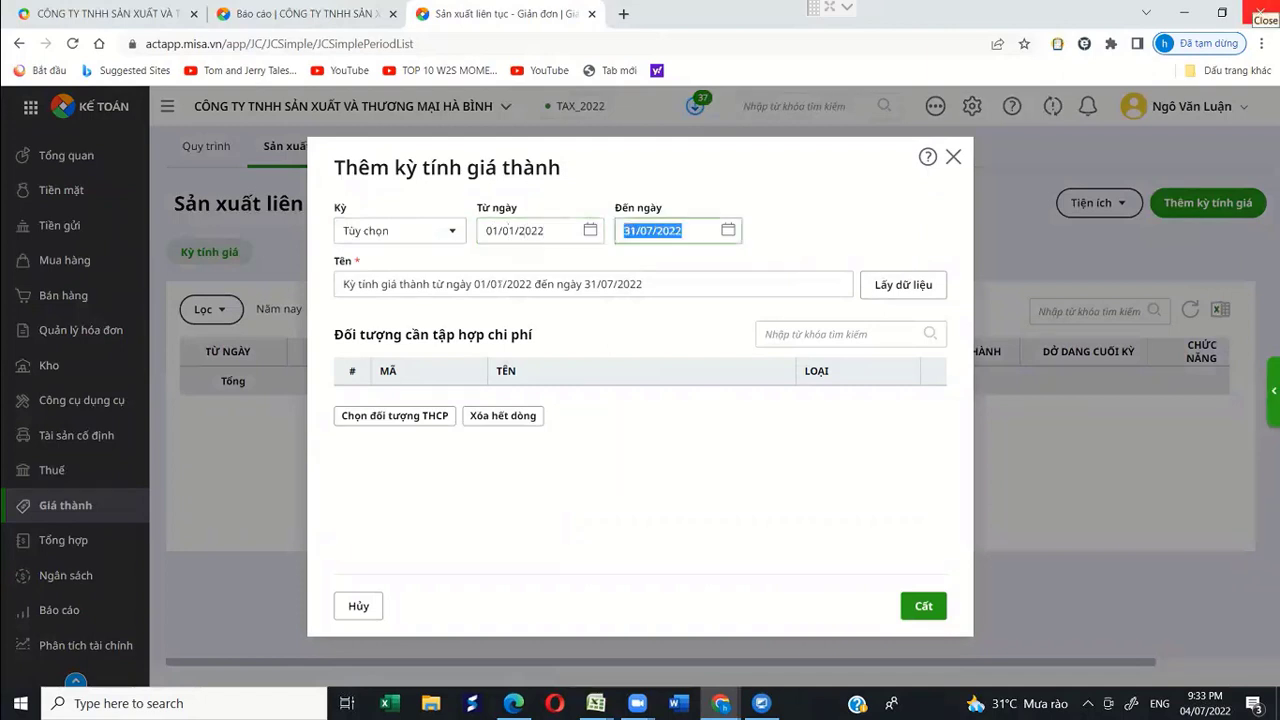
type("30/06/2022")
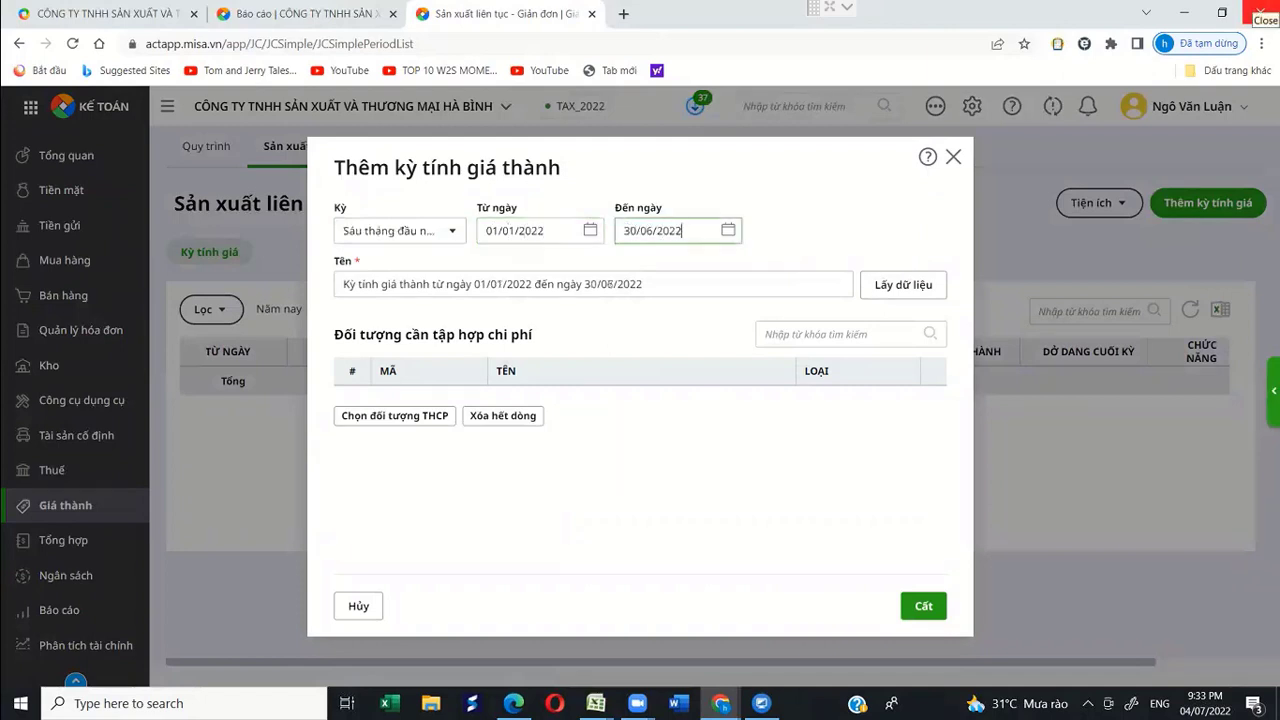
left_click(900, 288)
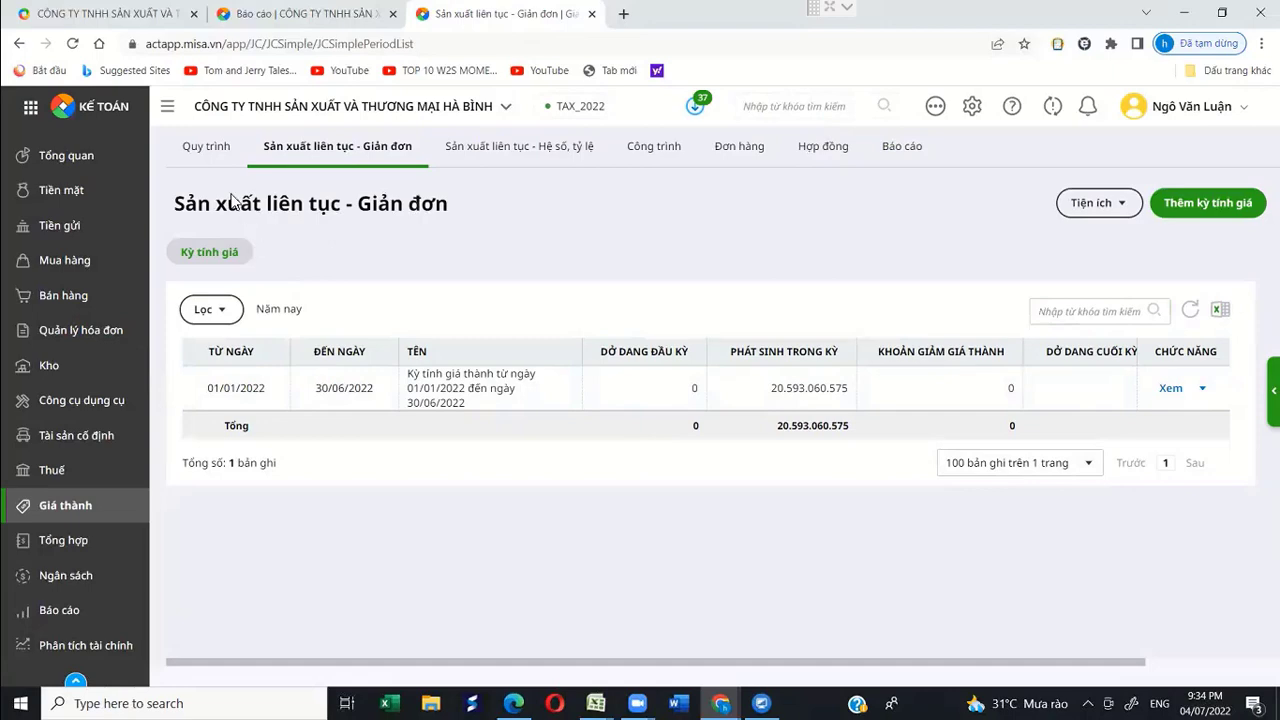
Step: Review the direct costs collected in the simple costing process for the period 01/01/2022 to 30/06/2022
left_click(207, 150)
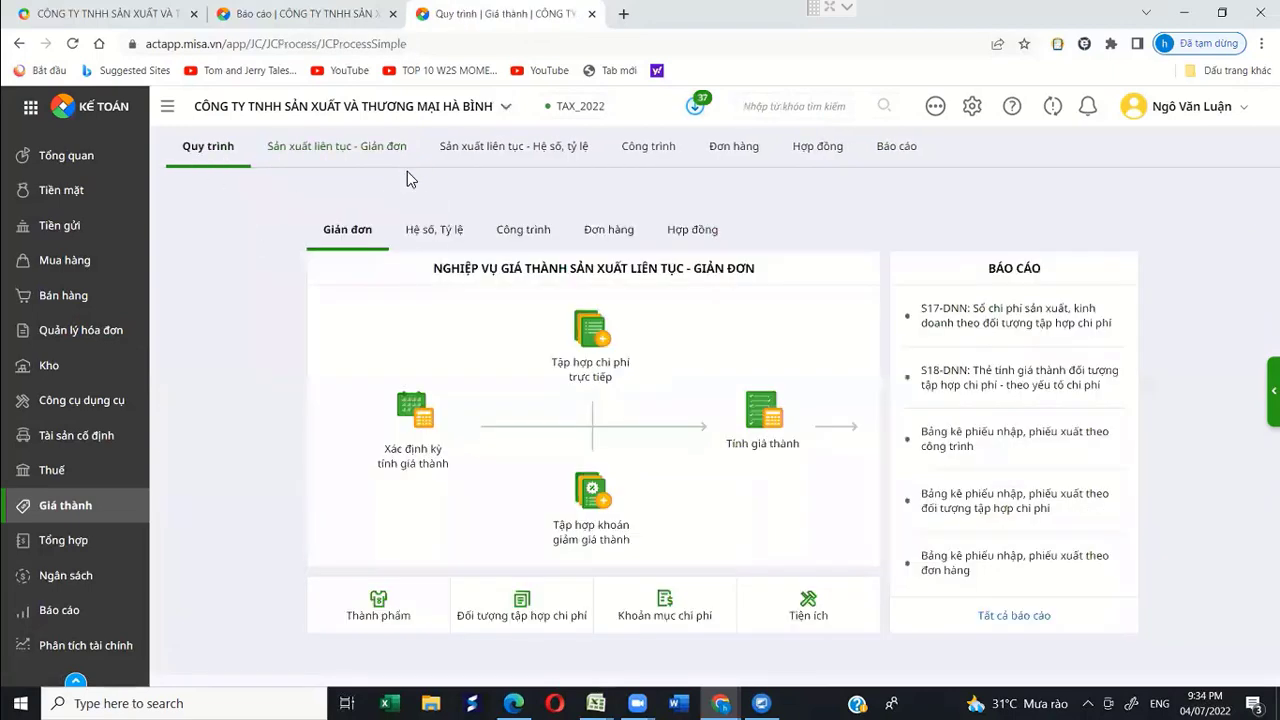
left_click(600, 355)
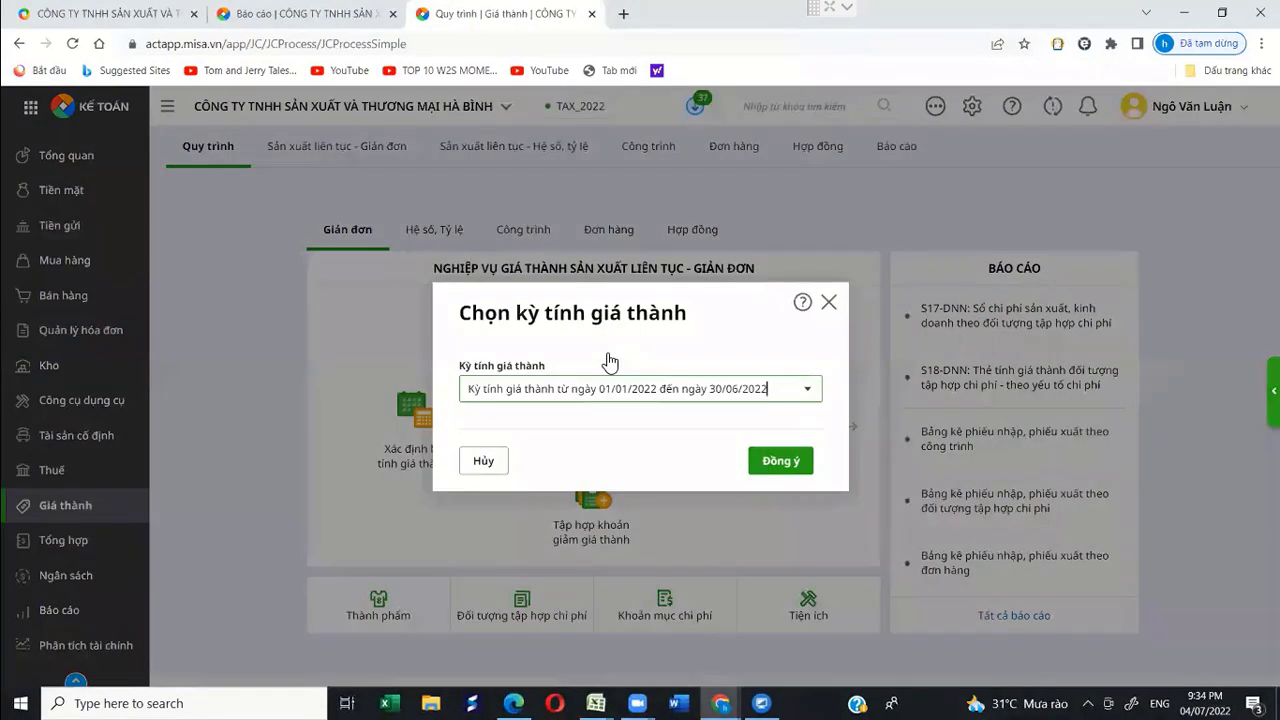
left_click(784, 463)
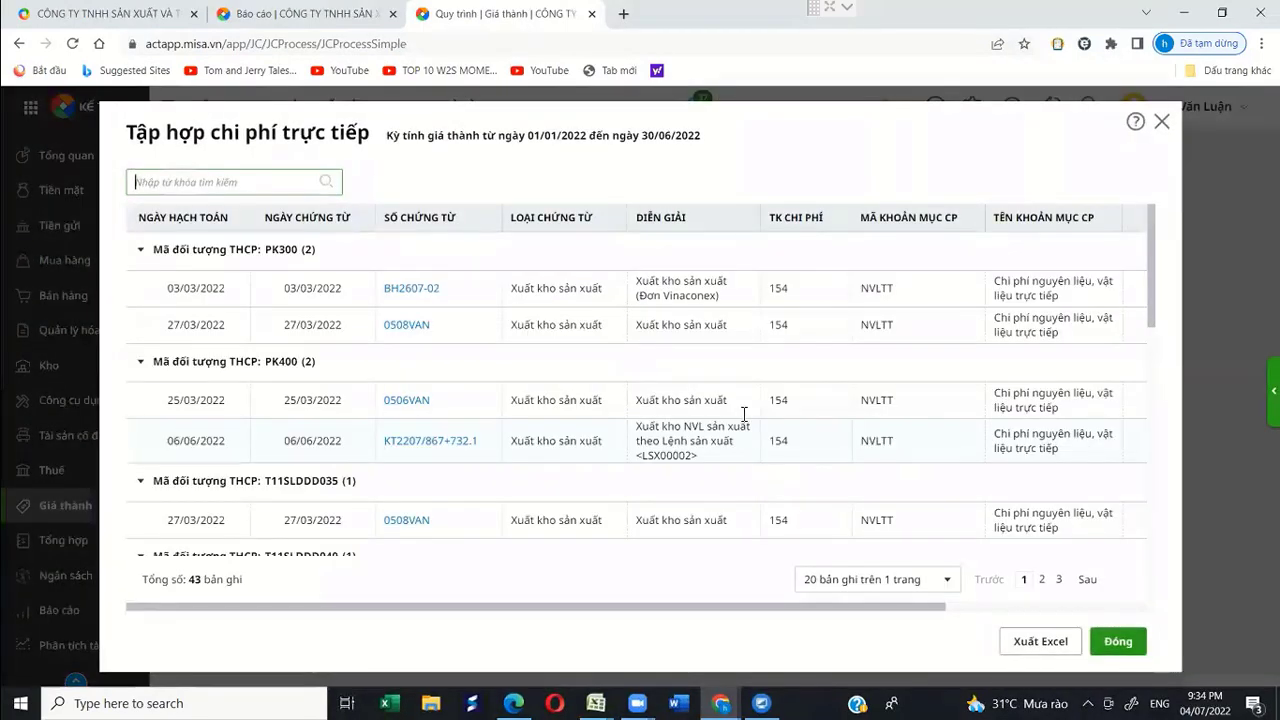
left_click(1118, 641)
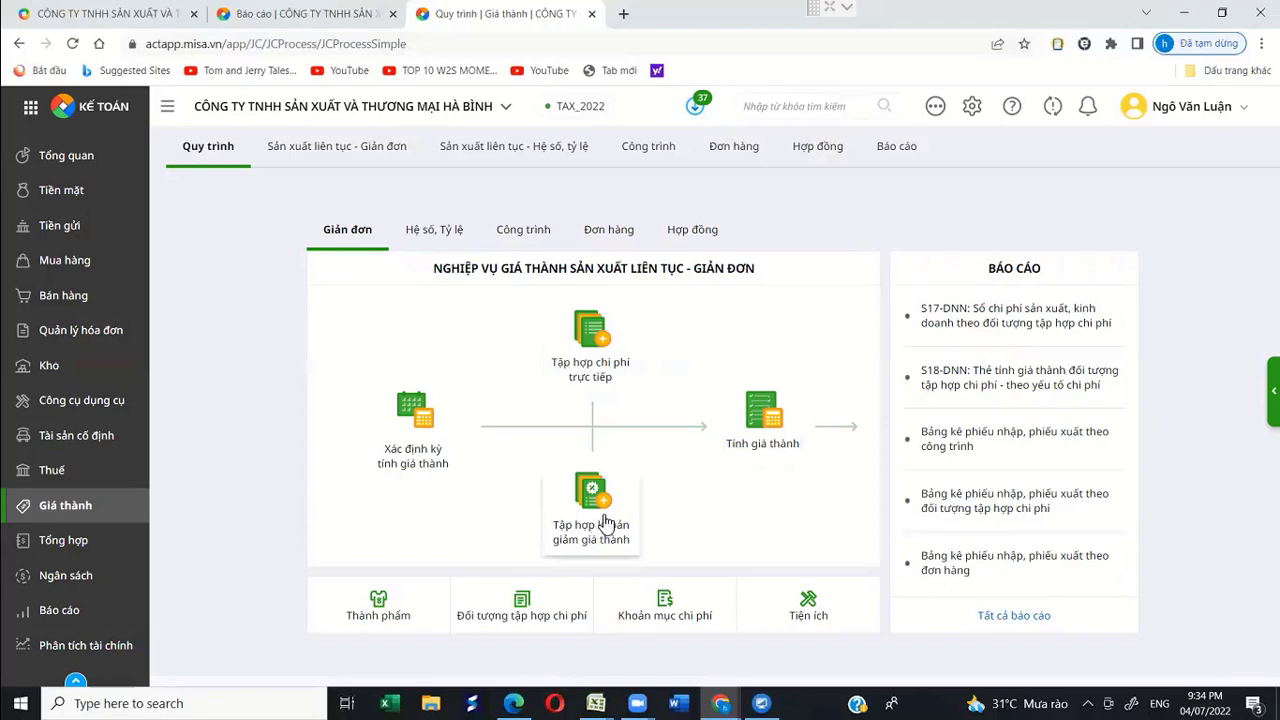
Step: Start the cost calculation for the 01/01/2022 to 30/06/2022 period and check the allocation criterion and amount of the production tools cost
left_click(760, 418)
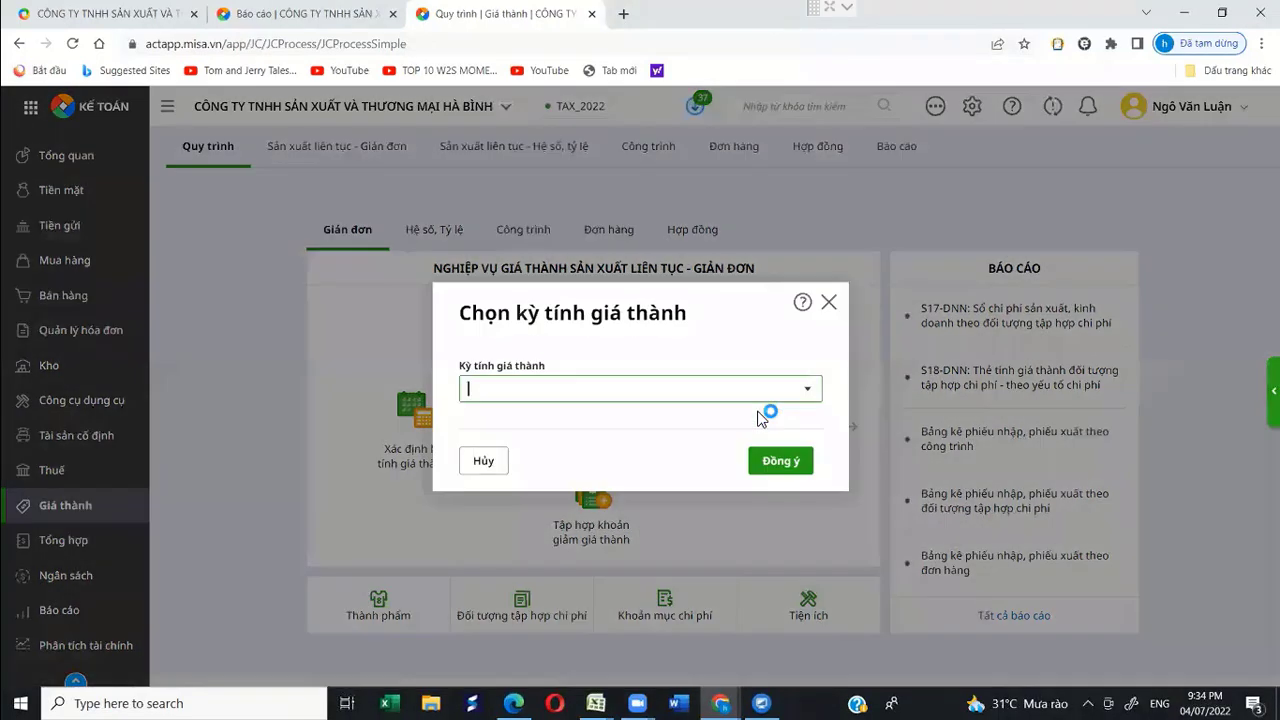
left_click(781, 464)
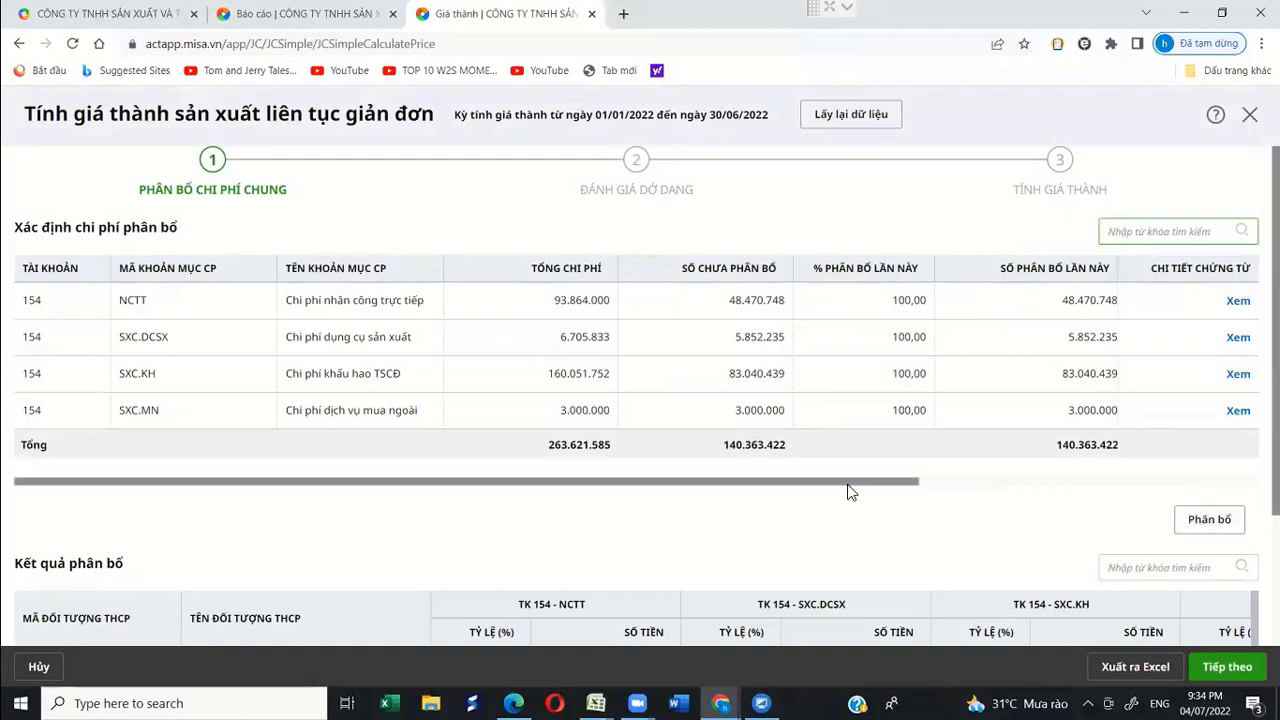
left_click_drag(848, 489, 988, 486)
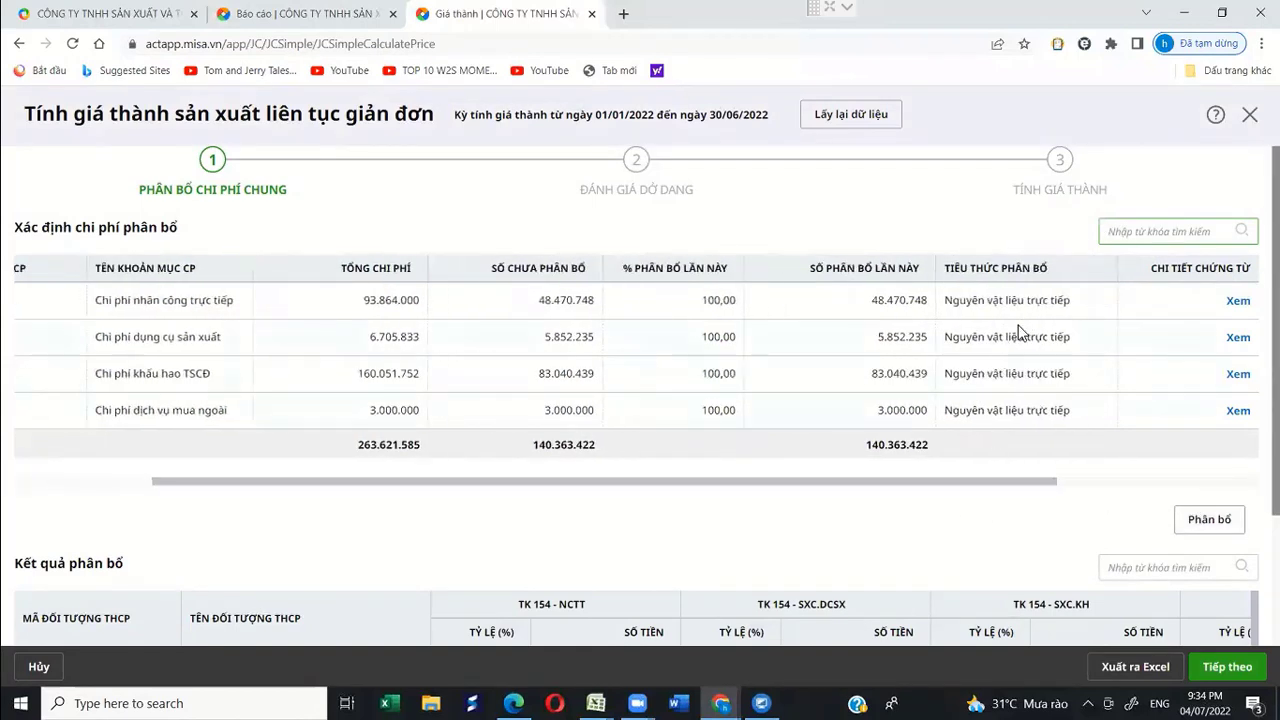
left_click(1015, 335)
left_click_drag(952, 337, 1076, 320)
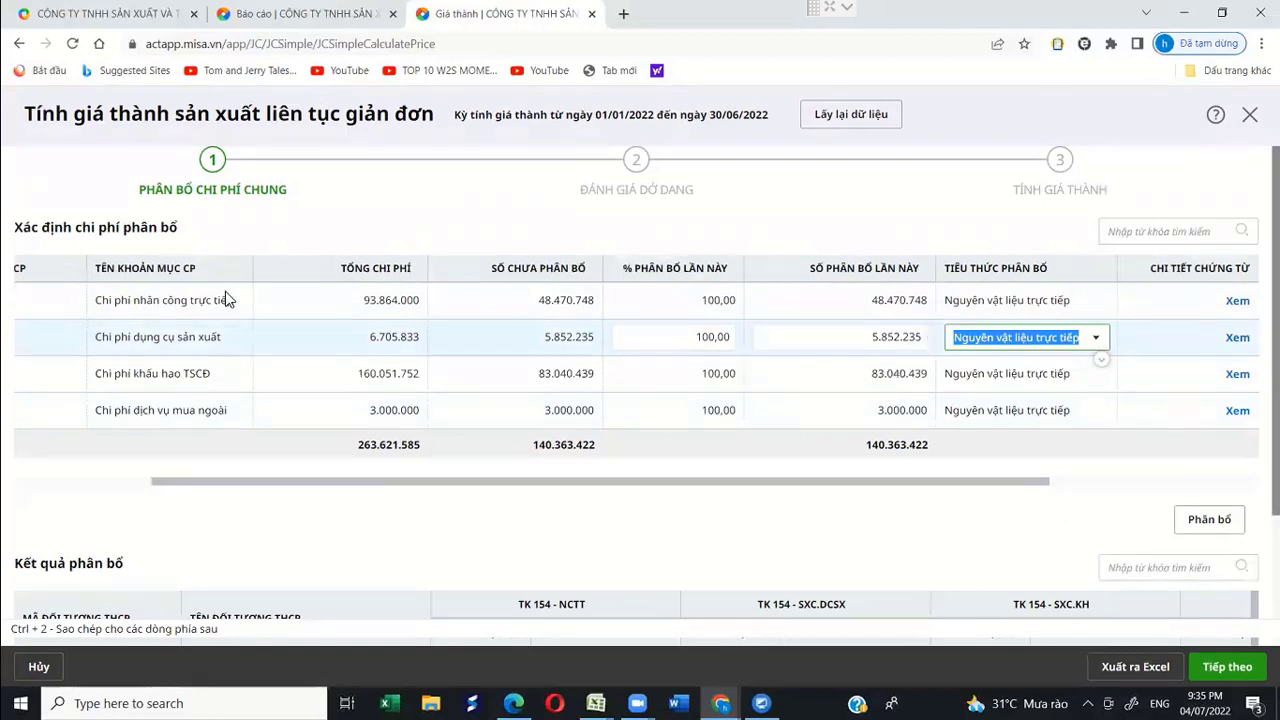
left_click(924, 341)
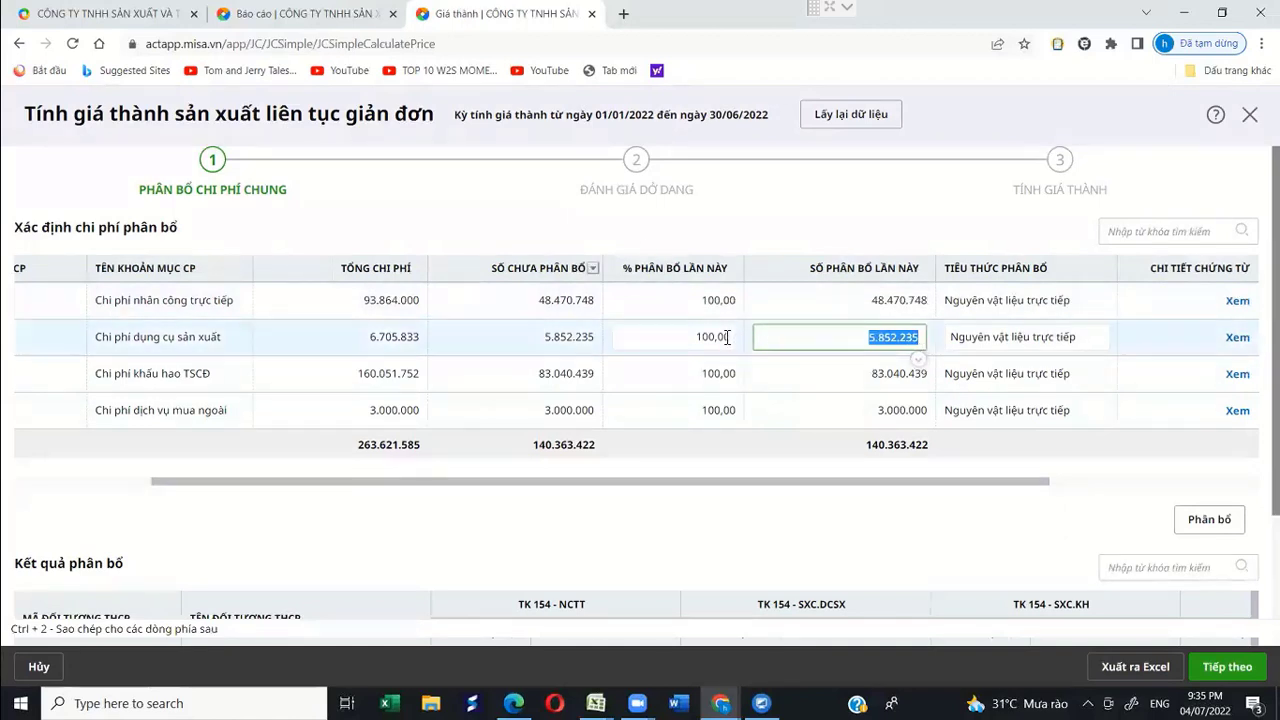
Step: Allocate the general costs to the cost objects and open the Excel export of the allocation results
left_click(1205, 520)
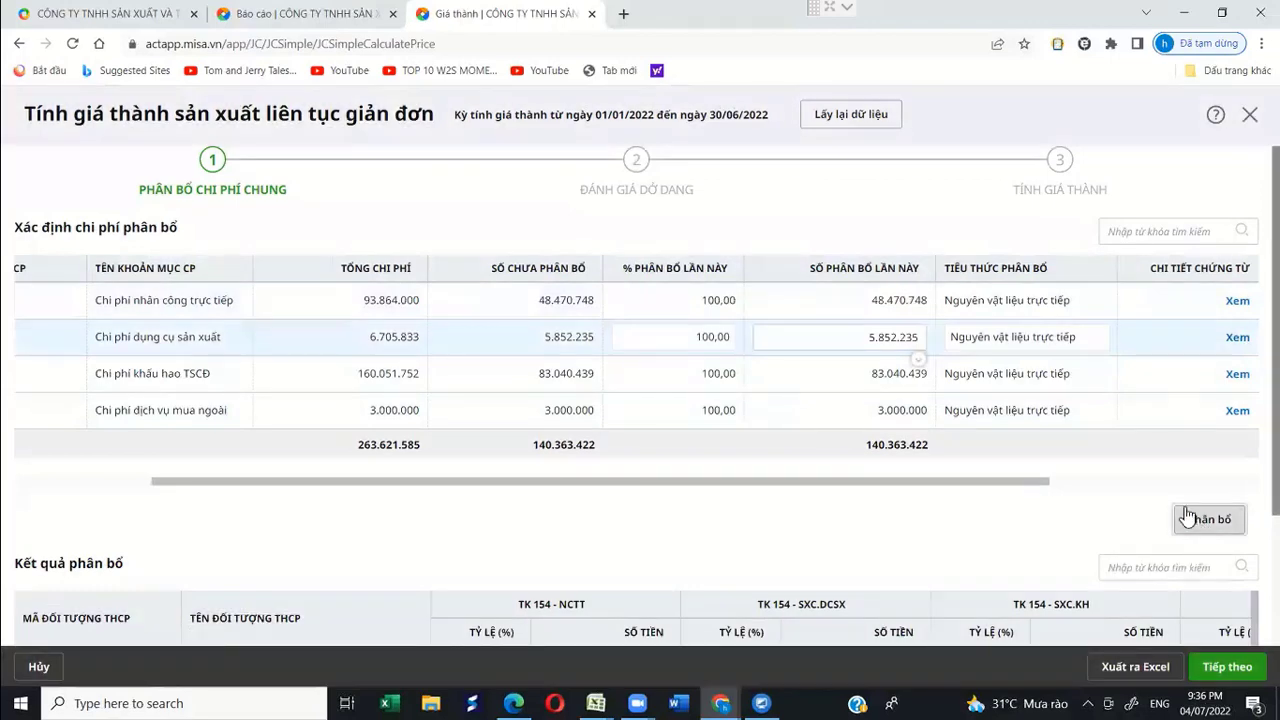
scroll(340, 510, "down", 2)
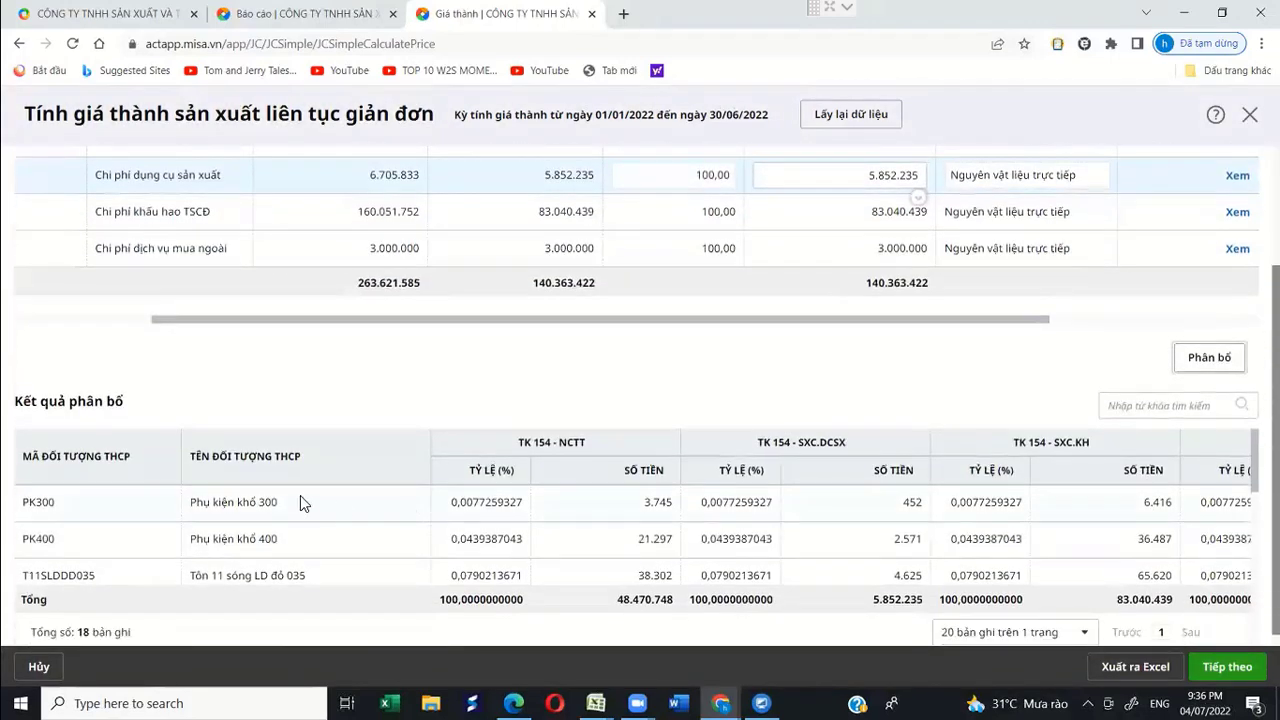
left_click(1097, 667)
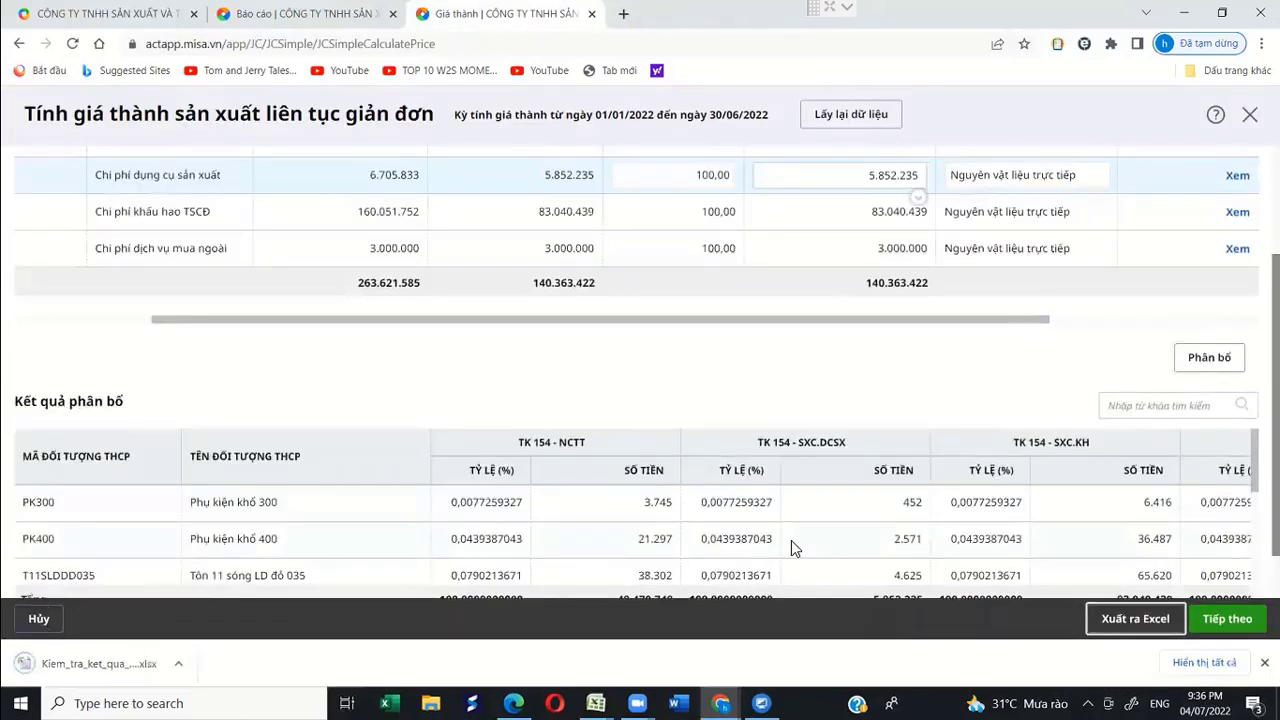
left_click(53, 665)
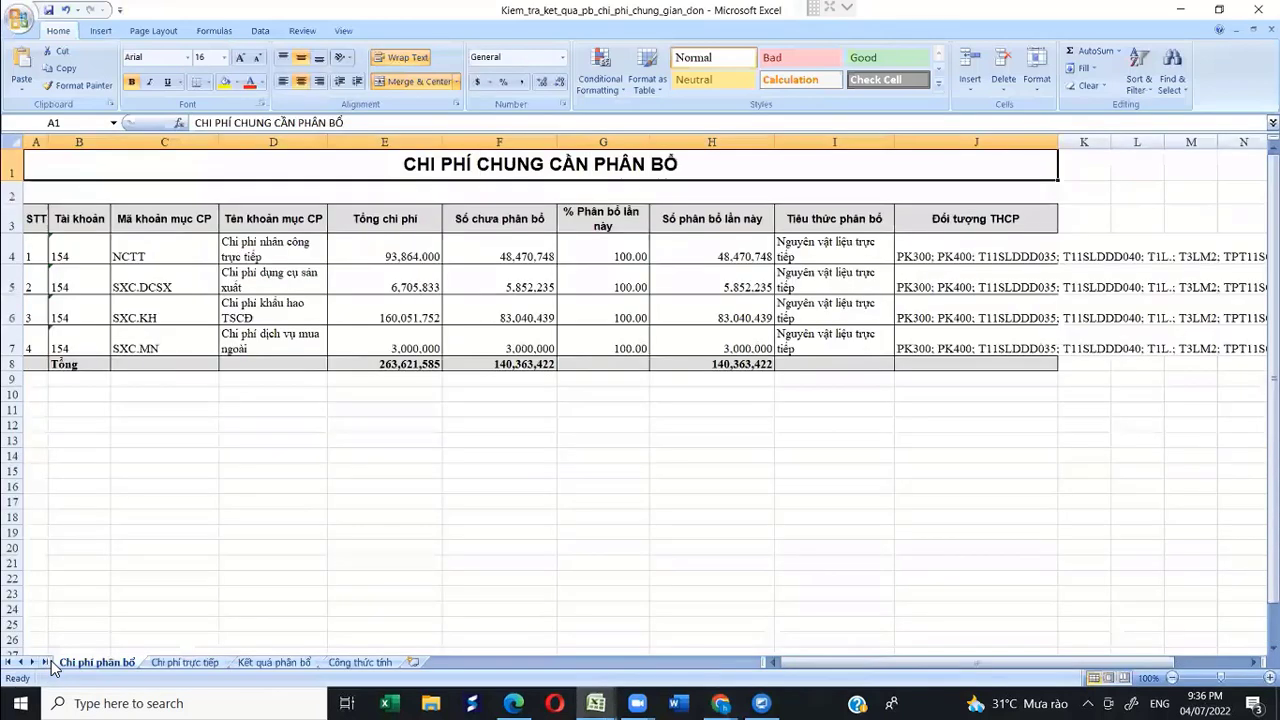
Step: Examine the total direct costs and cost object codes on the Chi phí trực tiếp sheet
left_click(192, 664)
left_click_drag(648, 272, 642, 561)
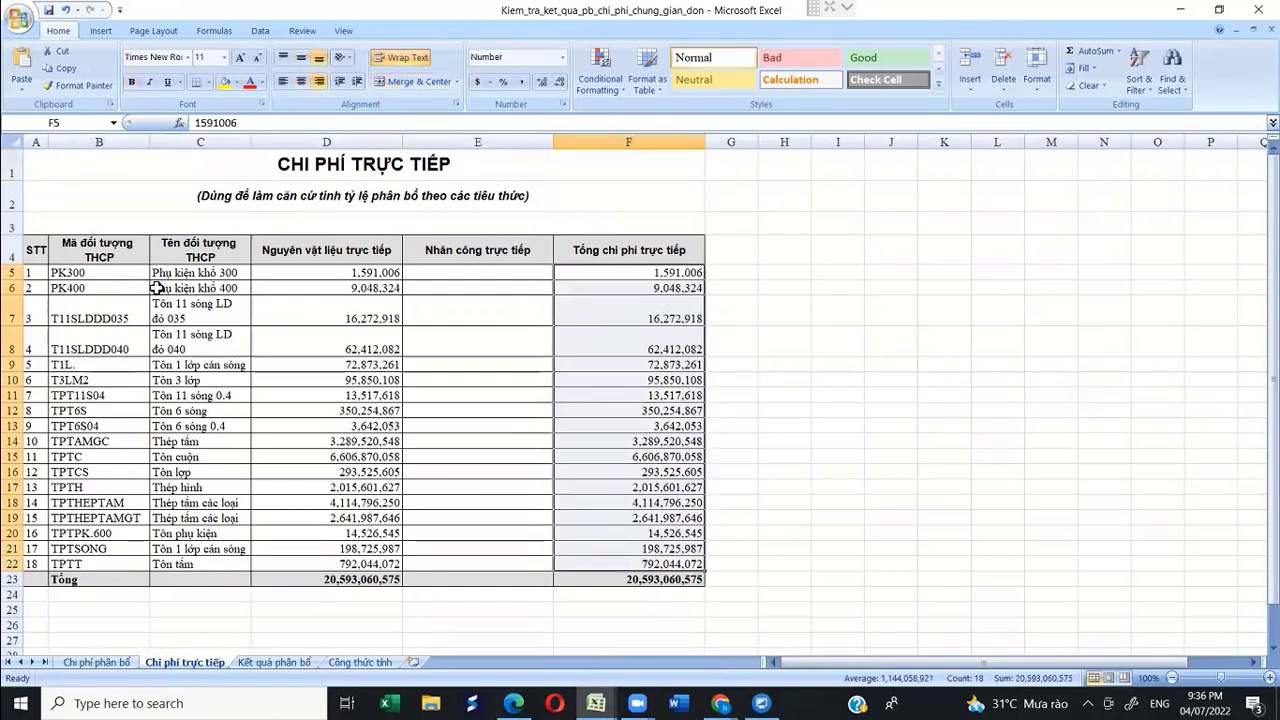
left_click_drag(128, 290, 137, 396)
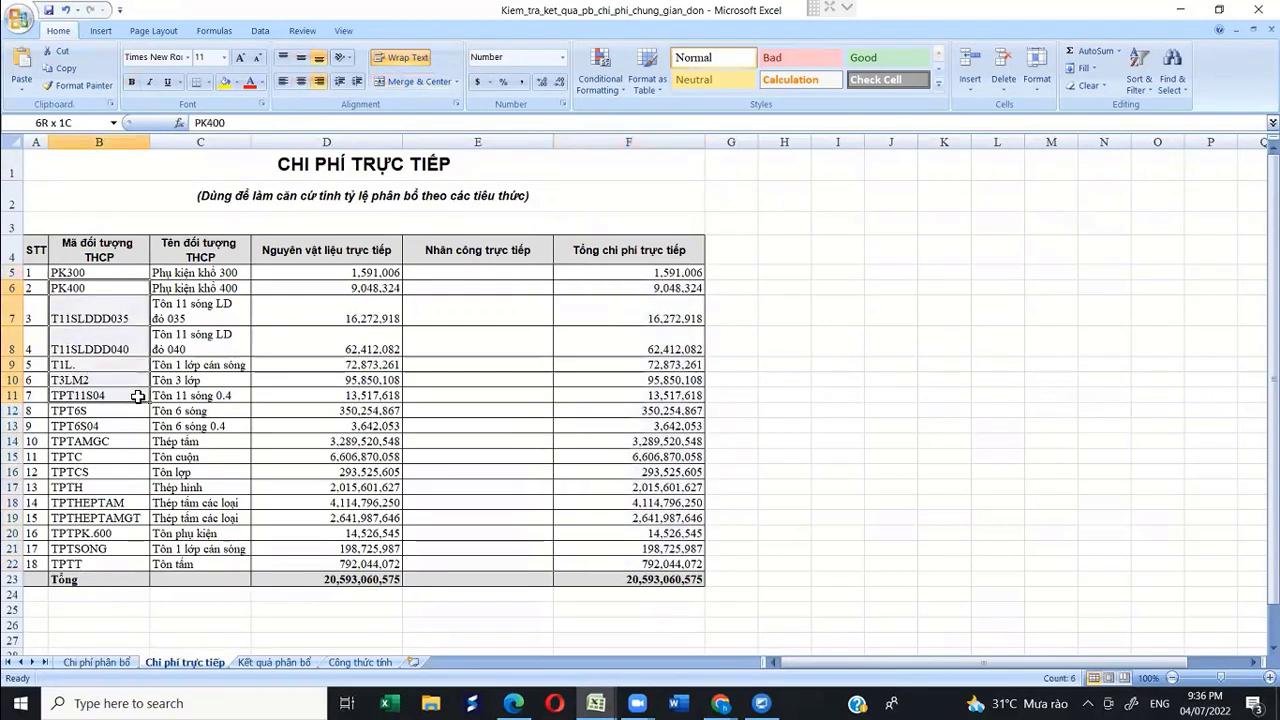
Step: Enter the allocation percentage formula =F5/$F$23*100 for PK300 in cell G5
left_click(737, 272)
type("=")
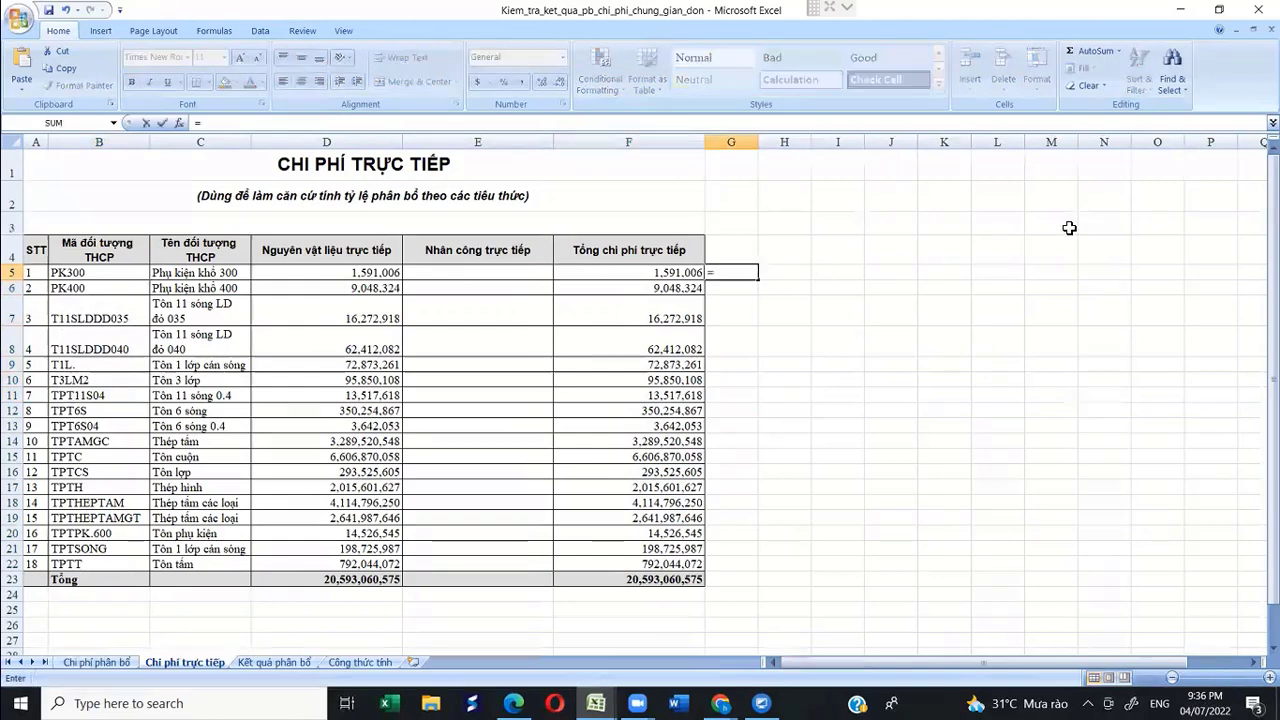
left_click(652, 277)
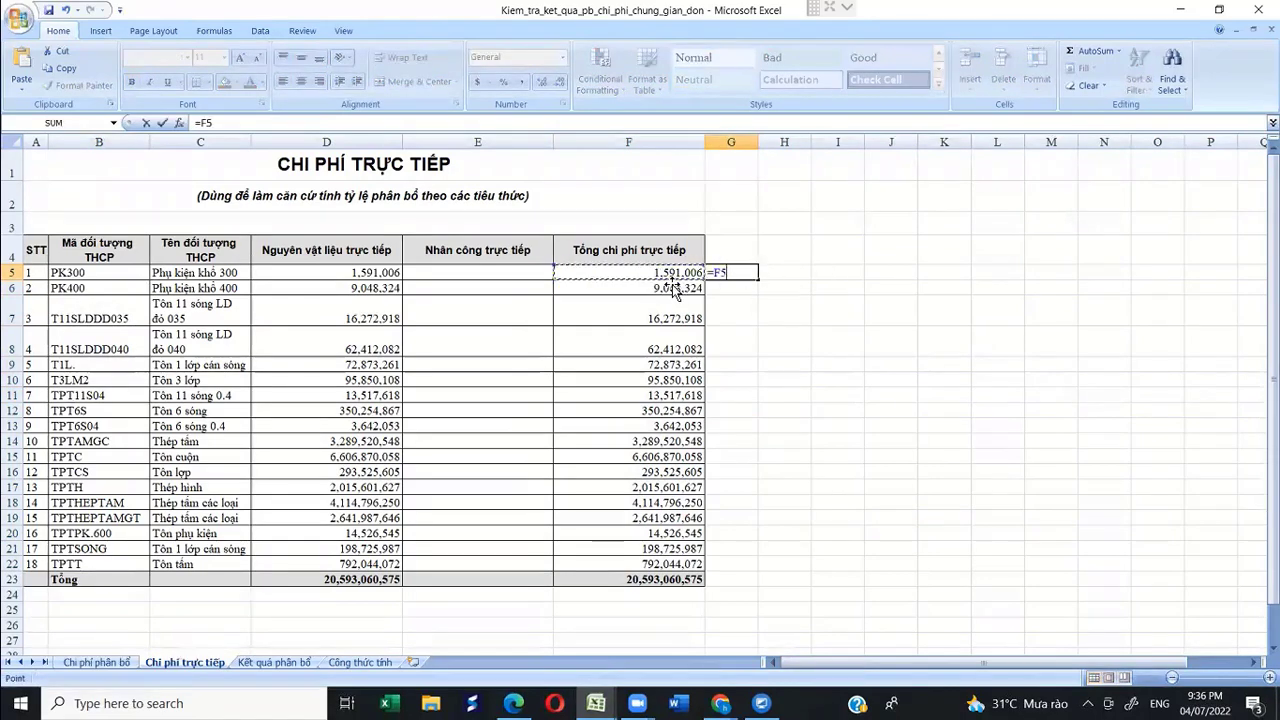
type("/")
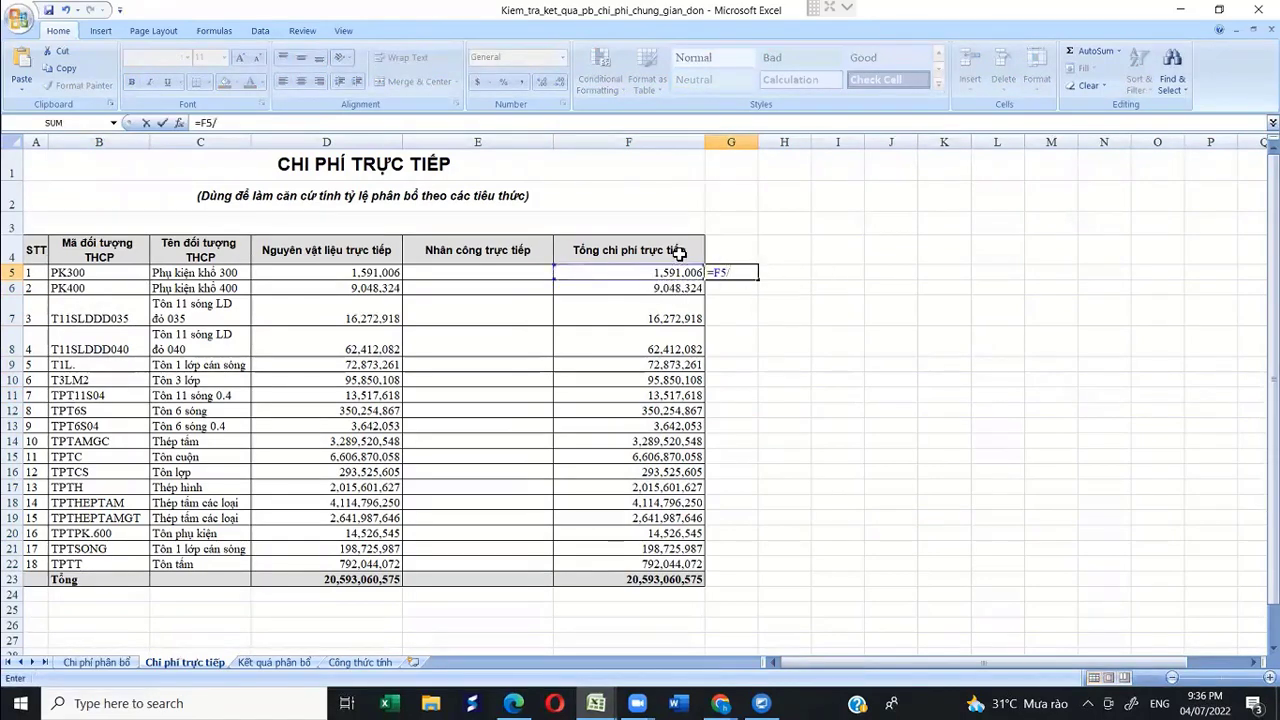
left_click(622, 580)
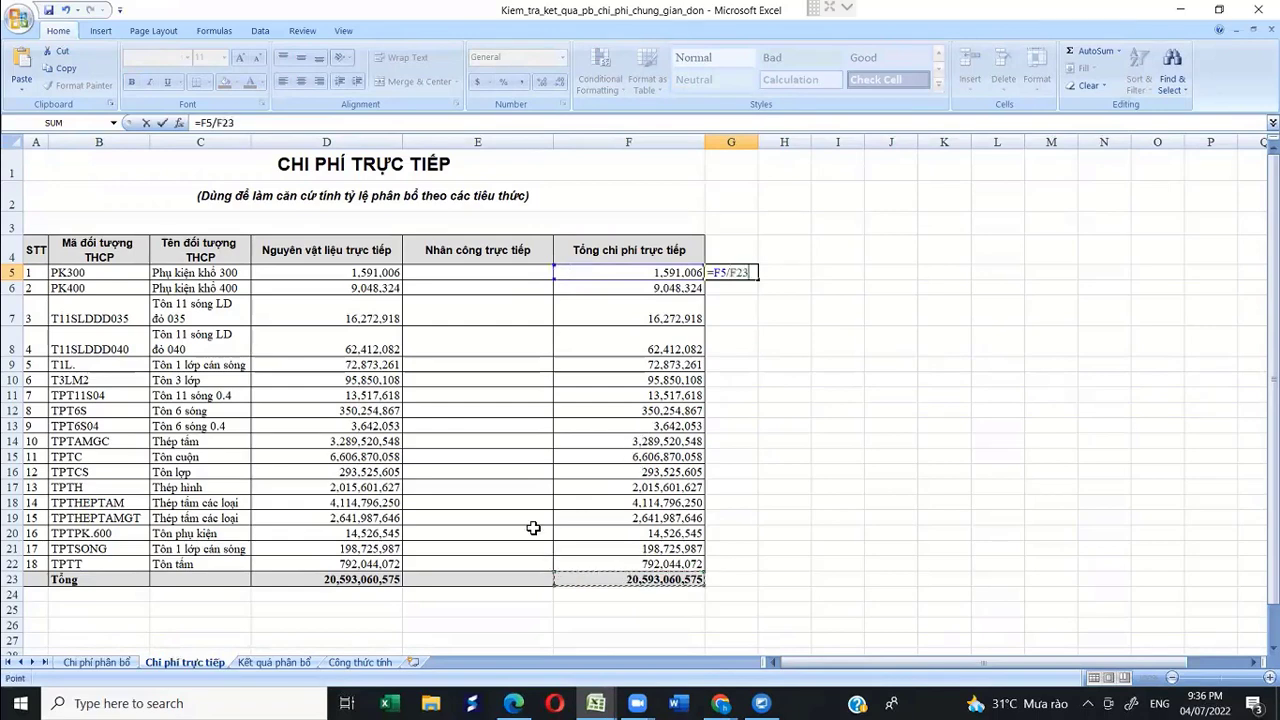
key("F4")
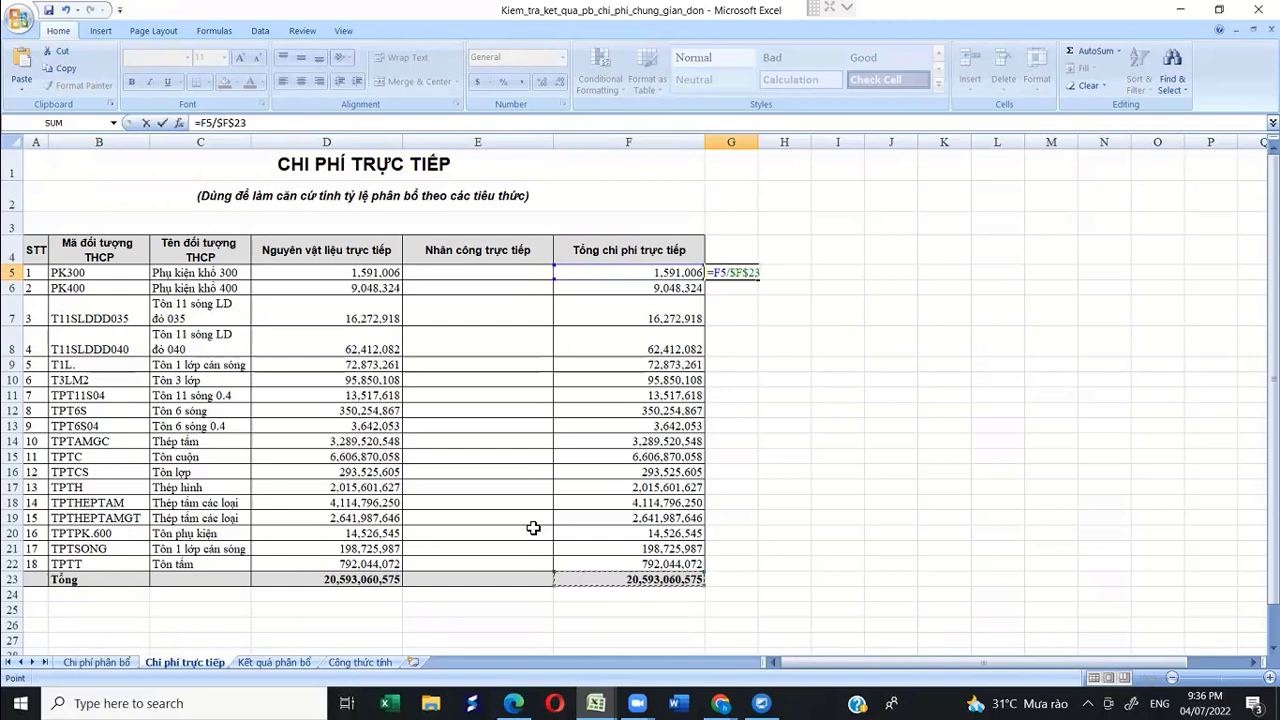
type("*100")
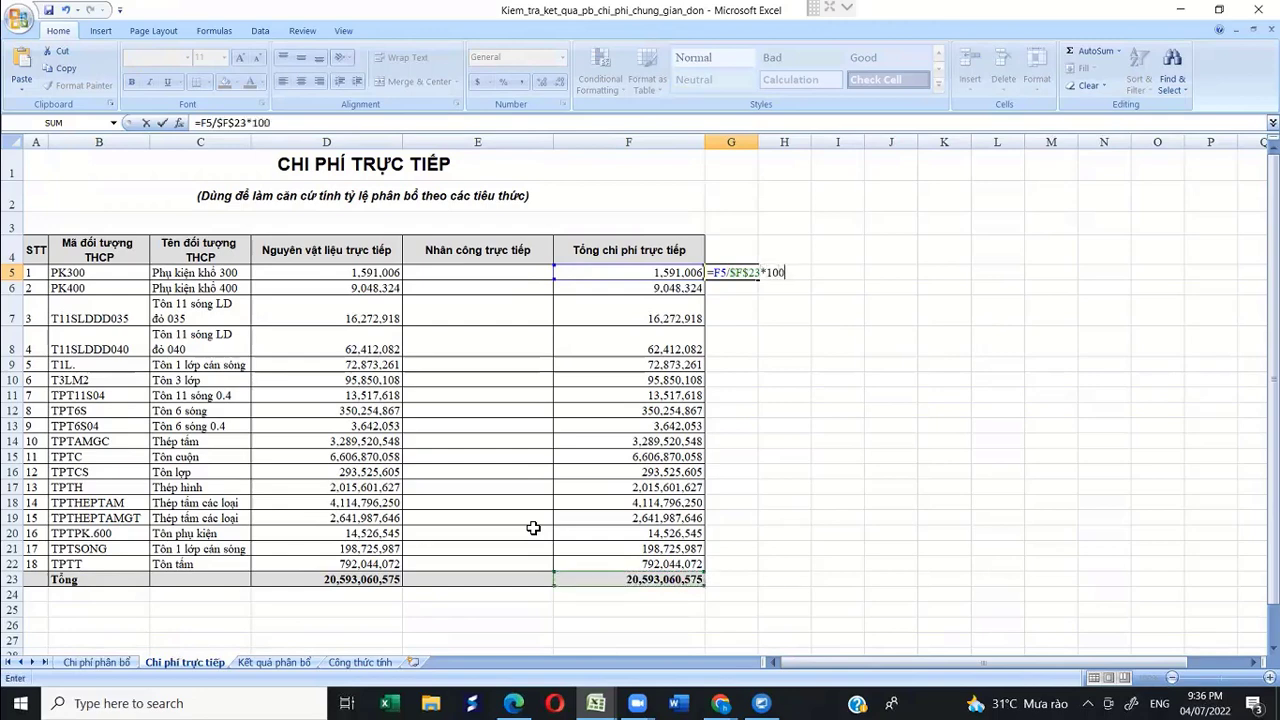
key("Return")
Step: Fill the G5 percentage formula down to G20 and check it against the direct cost total in F23
left_click(735, 274)
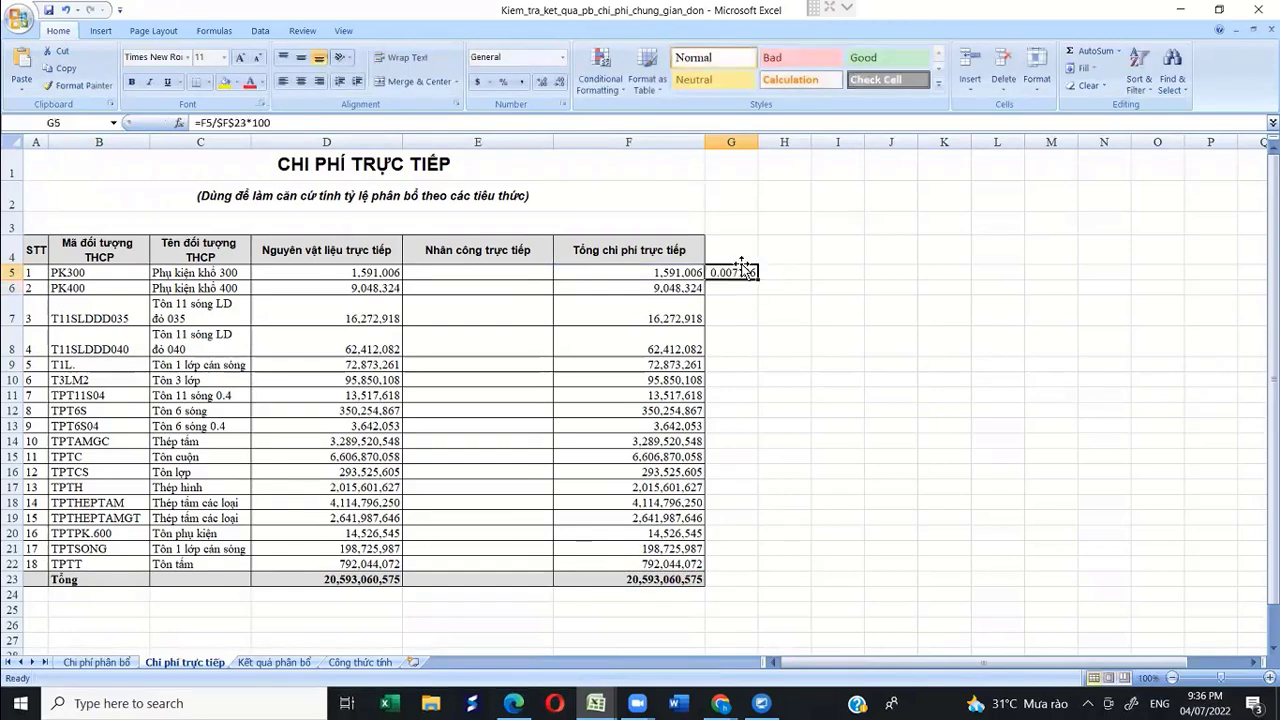
mouse_move(759, 280)
left_mouse_down()
mouse_move(729, 571)
mouse_move(770, 290)
left_mouse_up()
left_click(735, 274)
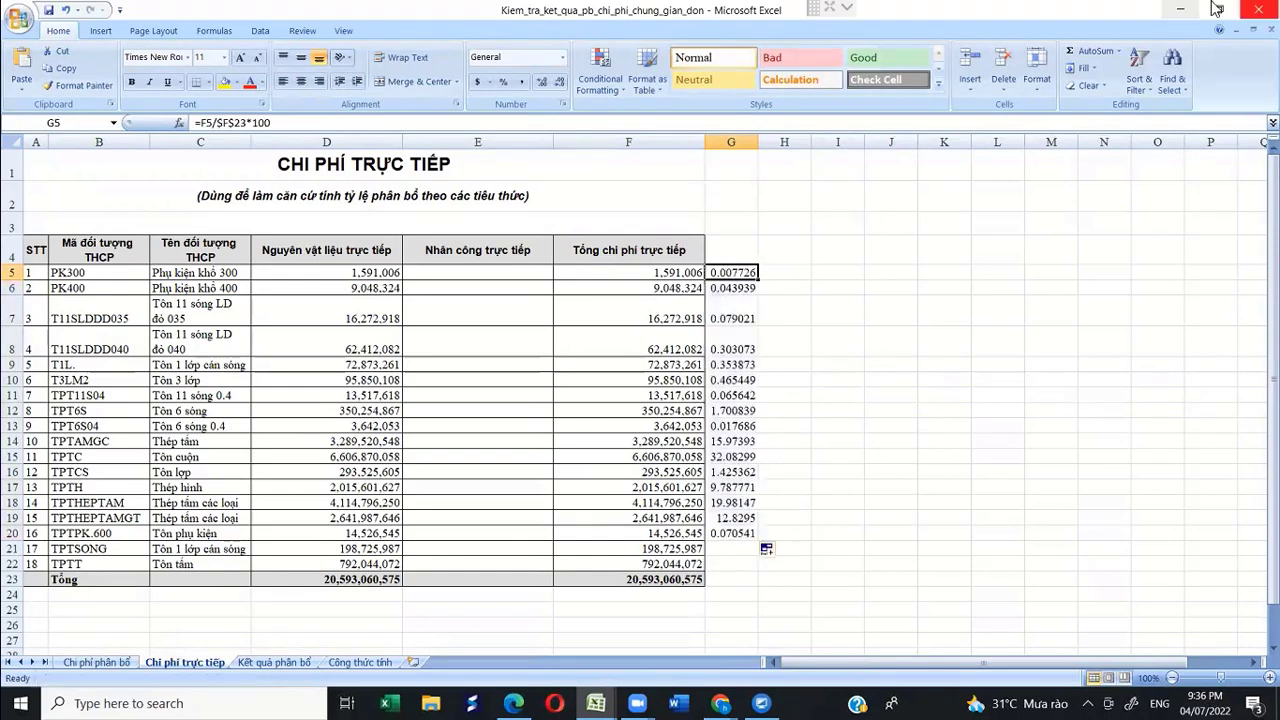
left_click(608, 579)
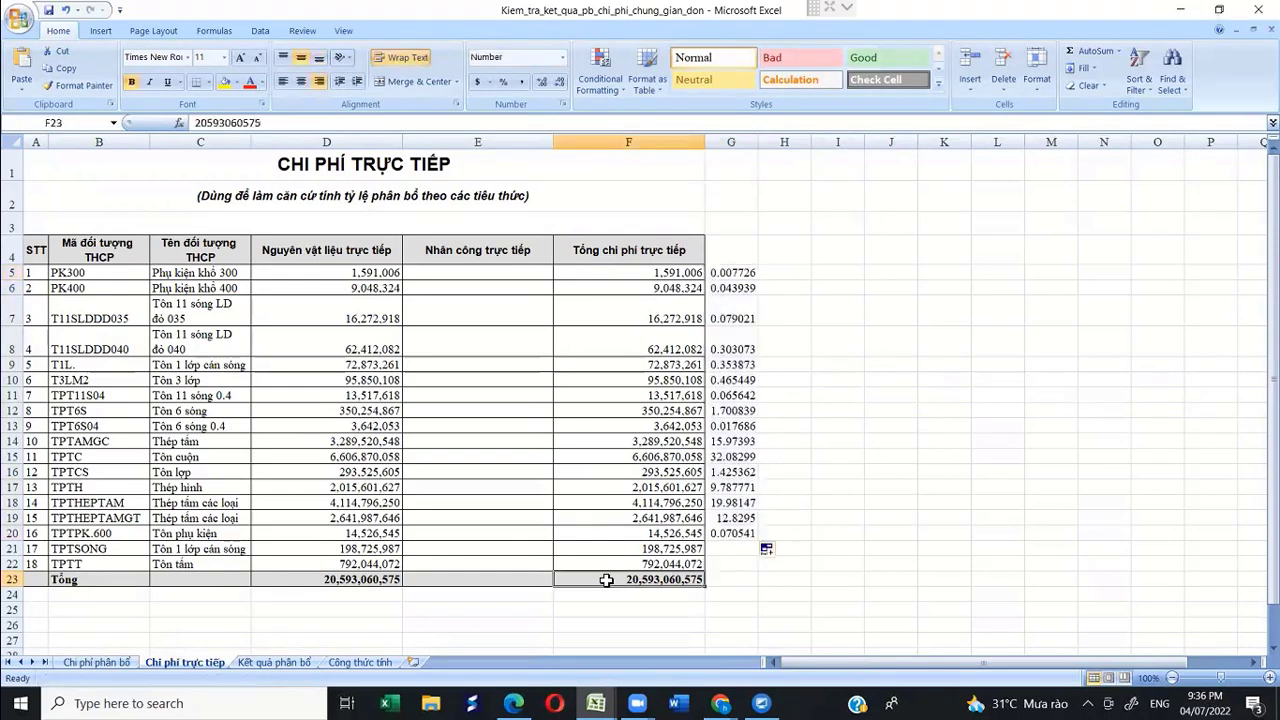
left_click(735, 272)
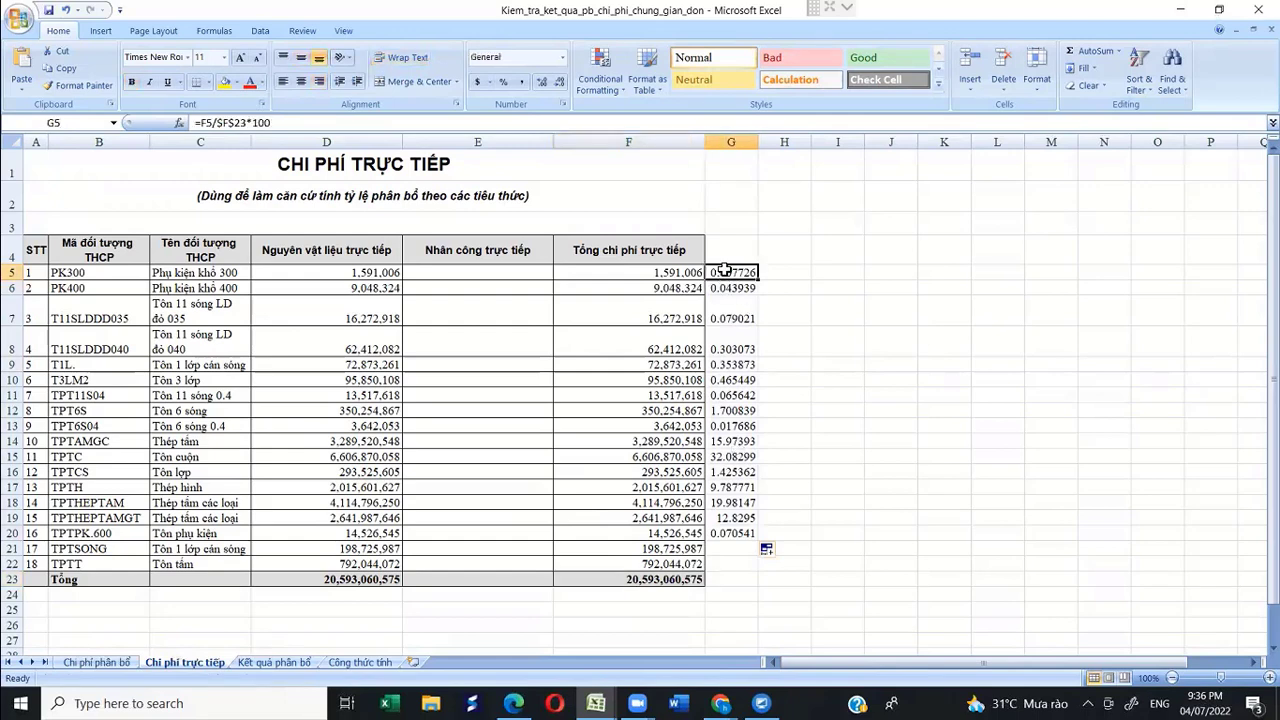
left_click(724, 330)
left_click(735, 273)
Step: Switch back to the MISA costing page in Chrome and examine the allocation ratios of the cost objects under Kết quả phân bổ
key("alt+Tab")
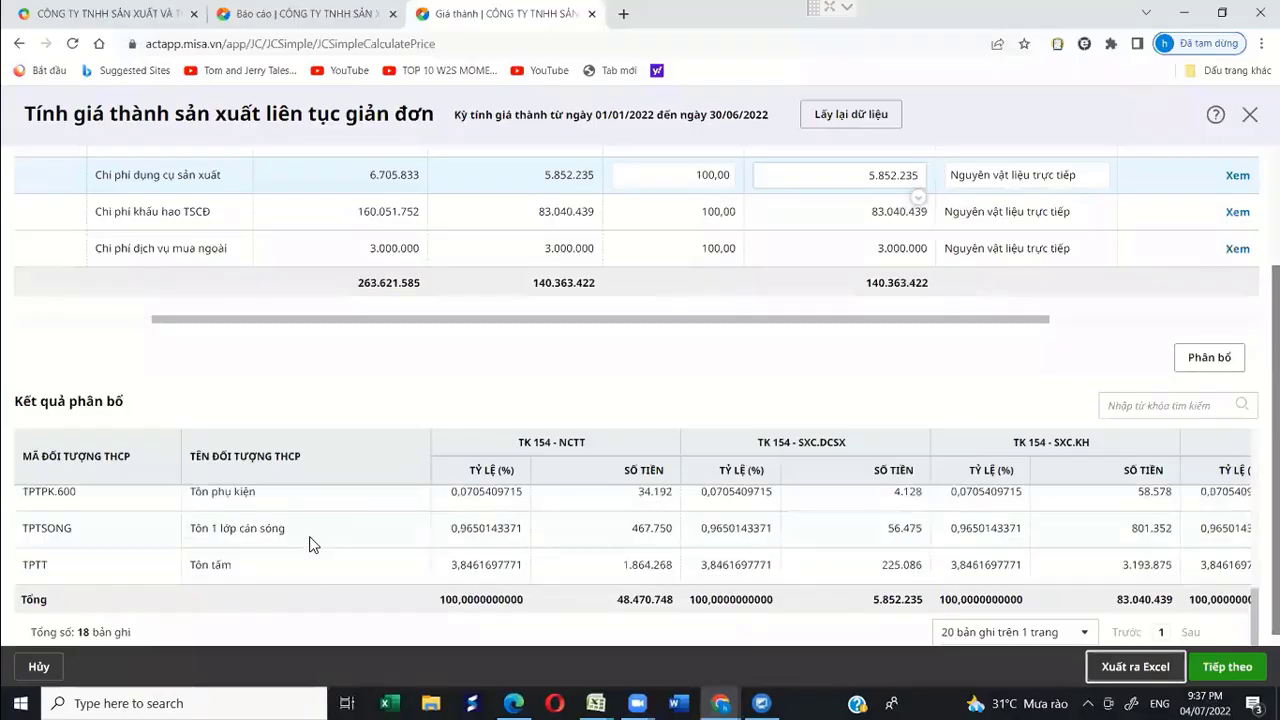
left_click_drag(449, 513, 514, 509)
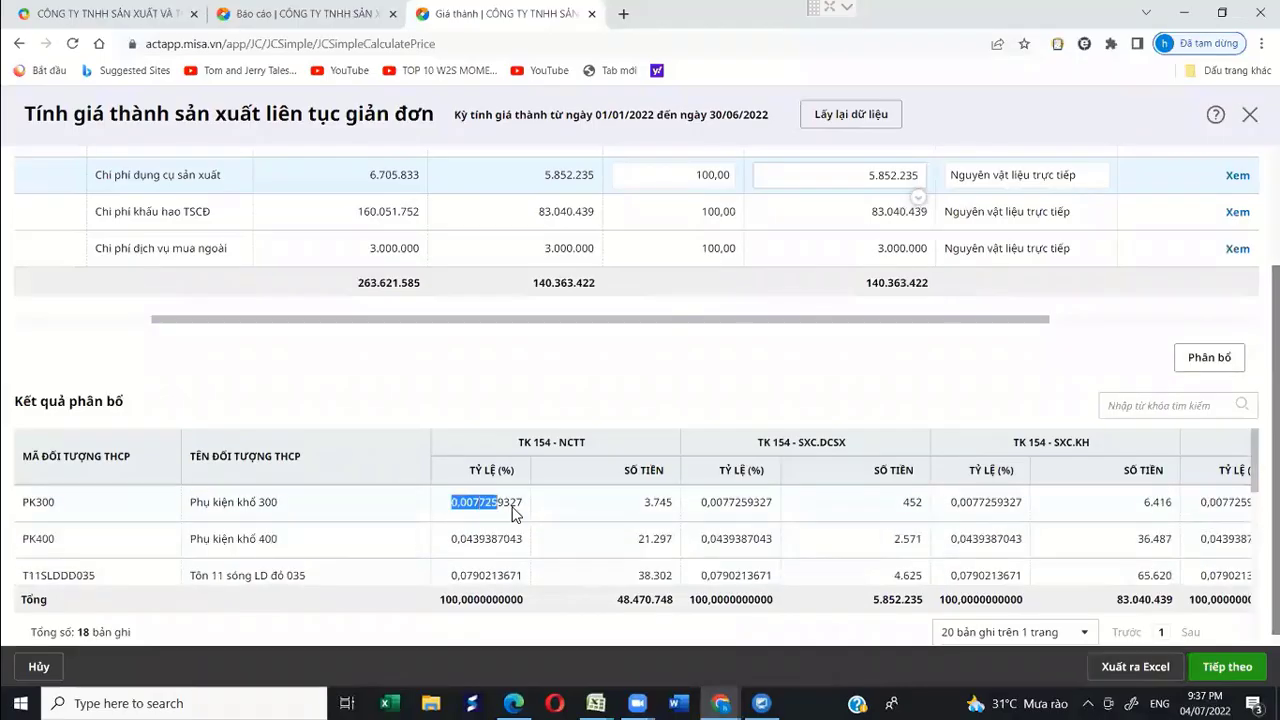
left_click(482, 508)
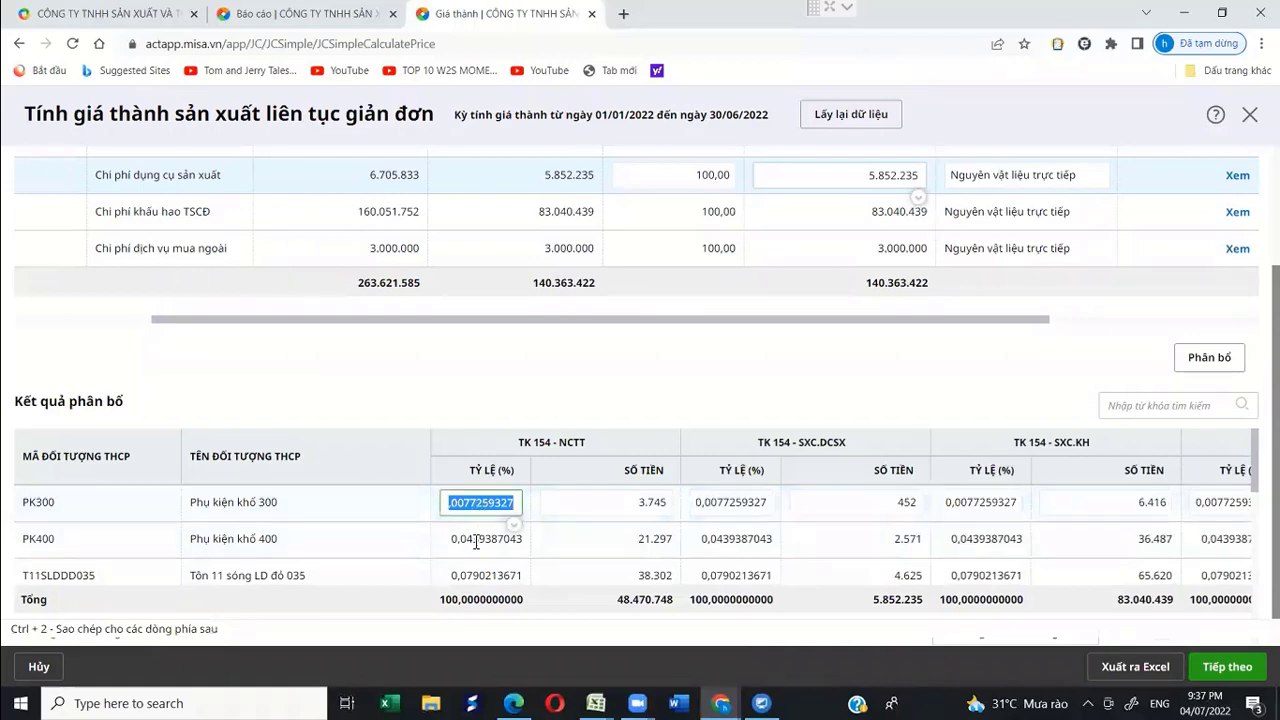
scroll(485, 508, "down", 5)
scroll(637, 535, "up", 3)
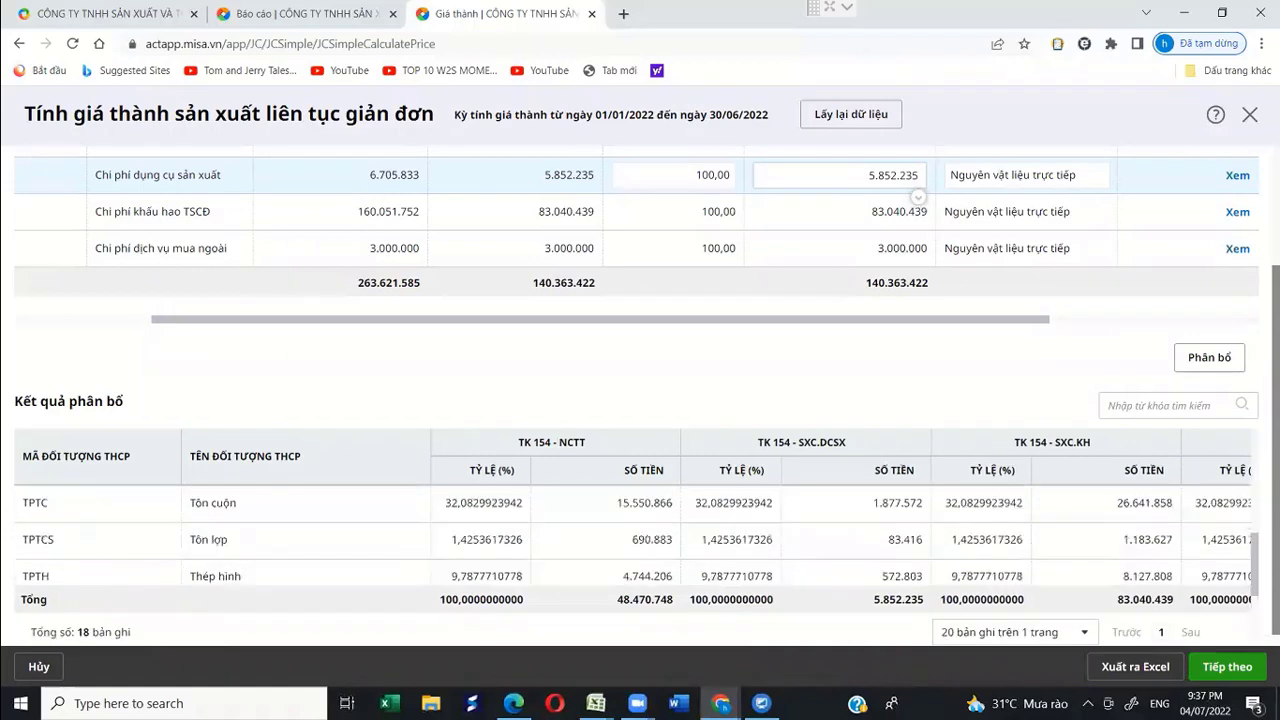
scroll(637, 538, "up", 4)
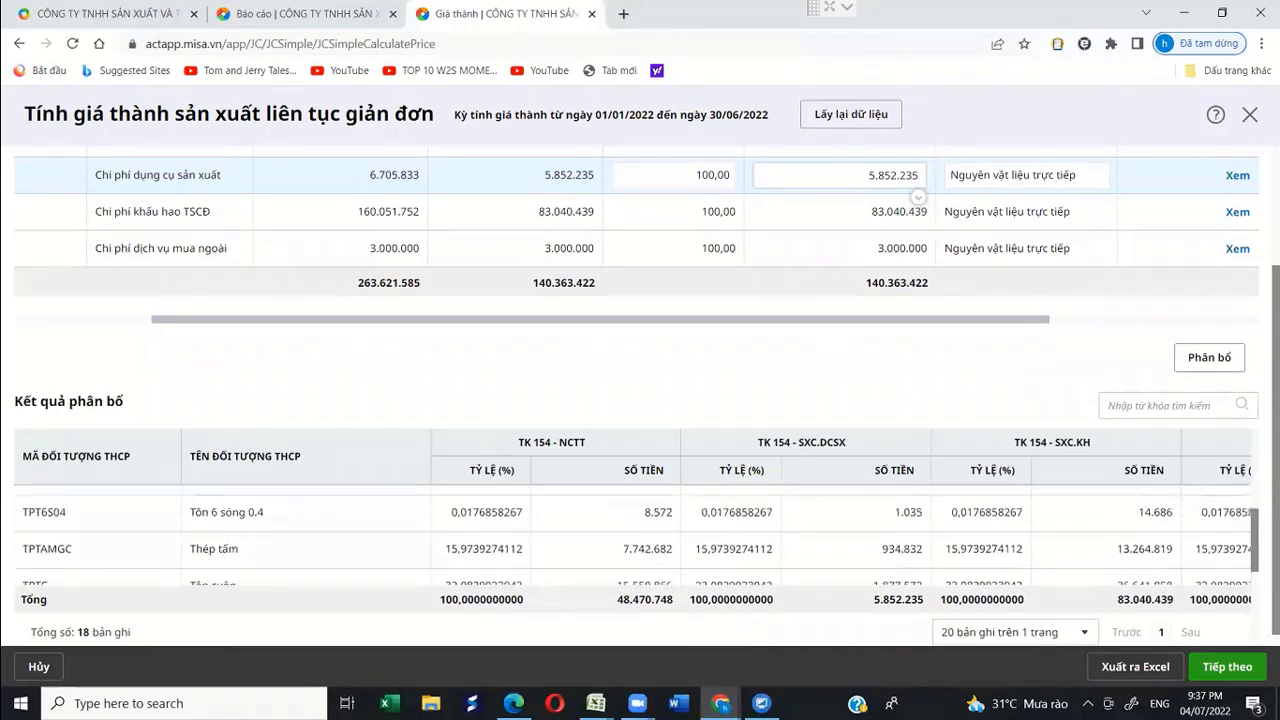
scroll(637, 538, "up", 4)
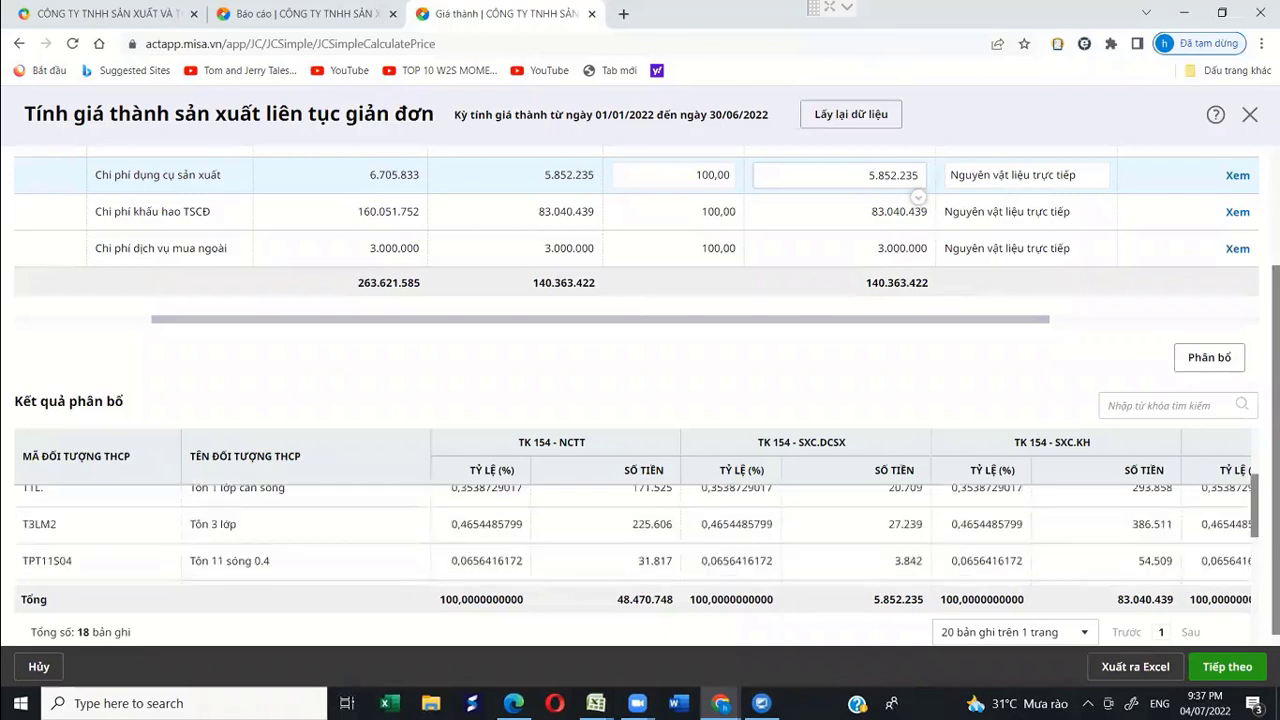
scroll(637, 535, "up", 4)
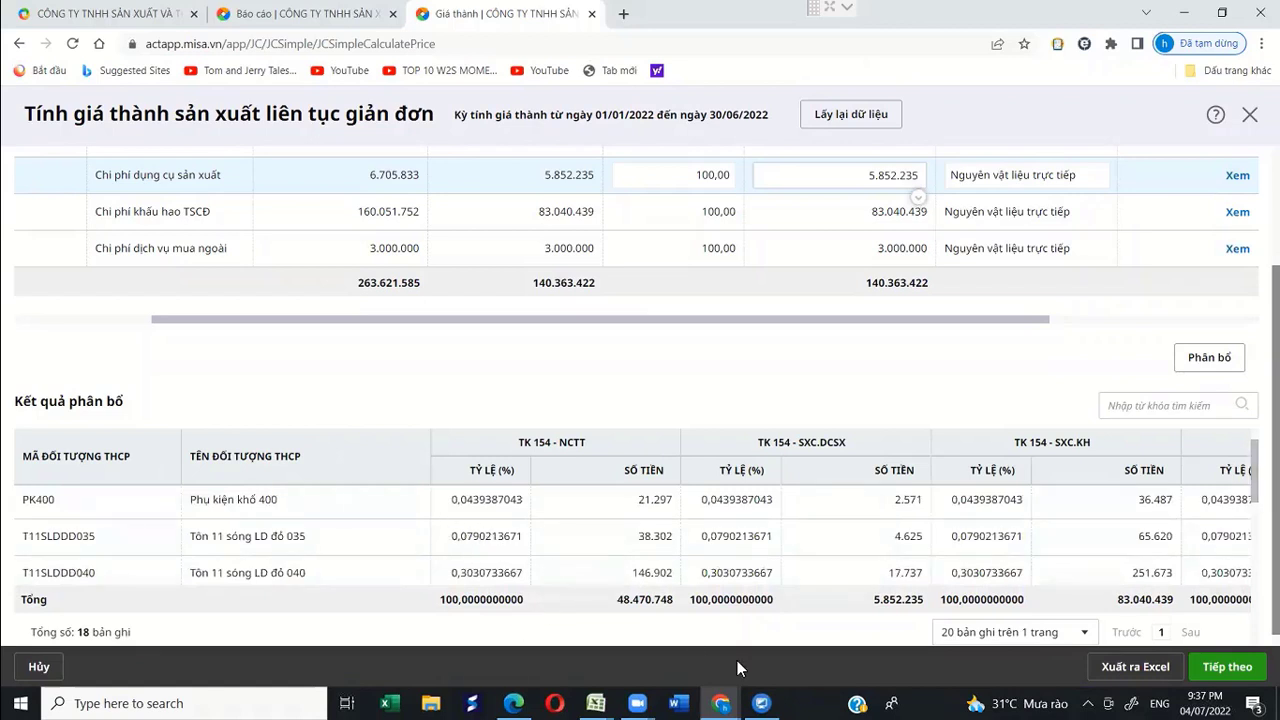
Step: Switch to the Kiem_tra_ket_qua_pb_chi_phi_chung_gian_don workbook, fill the G20 percentage formula down to G22 and check the sum of G5:G22
left_click(600, 701)
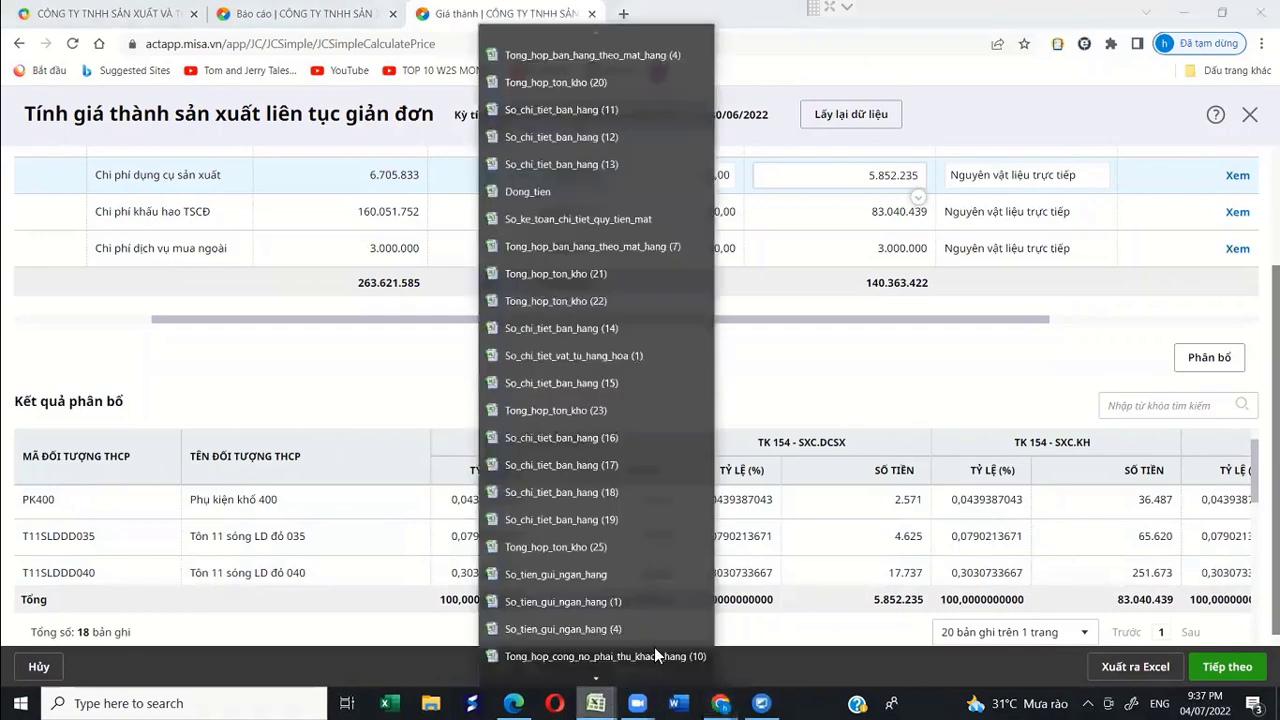
scroll(596, 650, "down", 2)
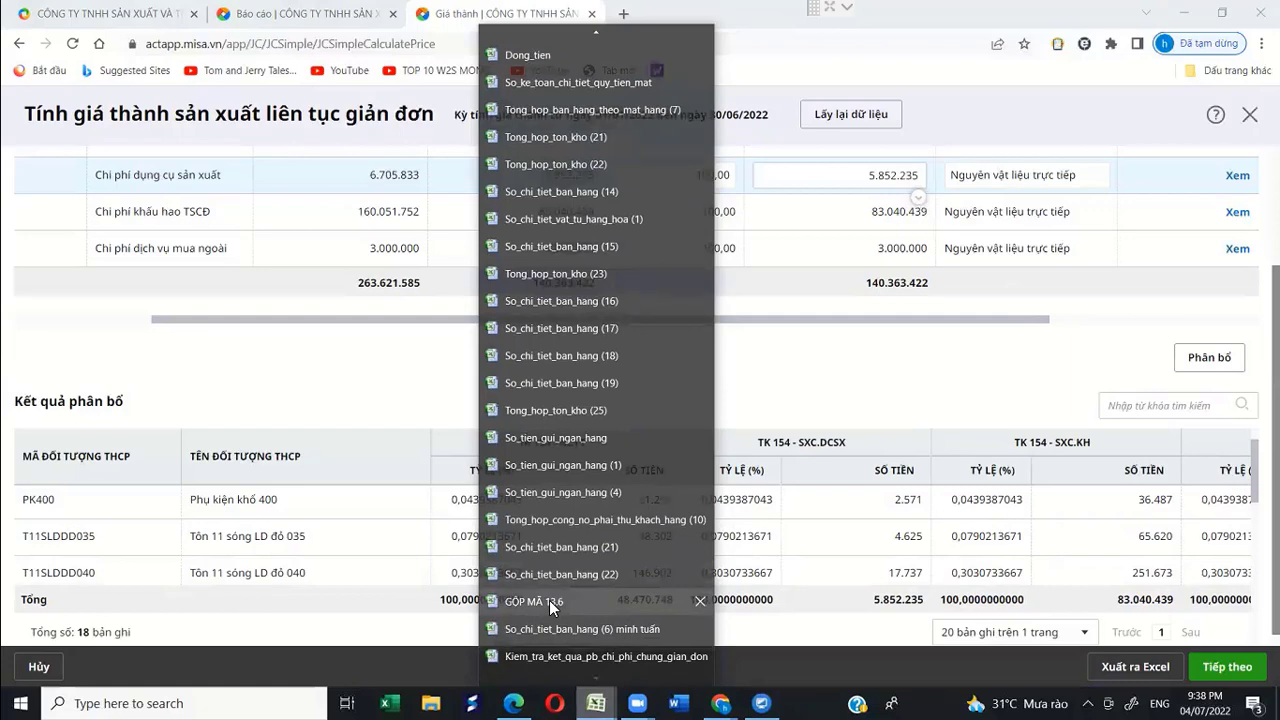
left_click(583, 651)
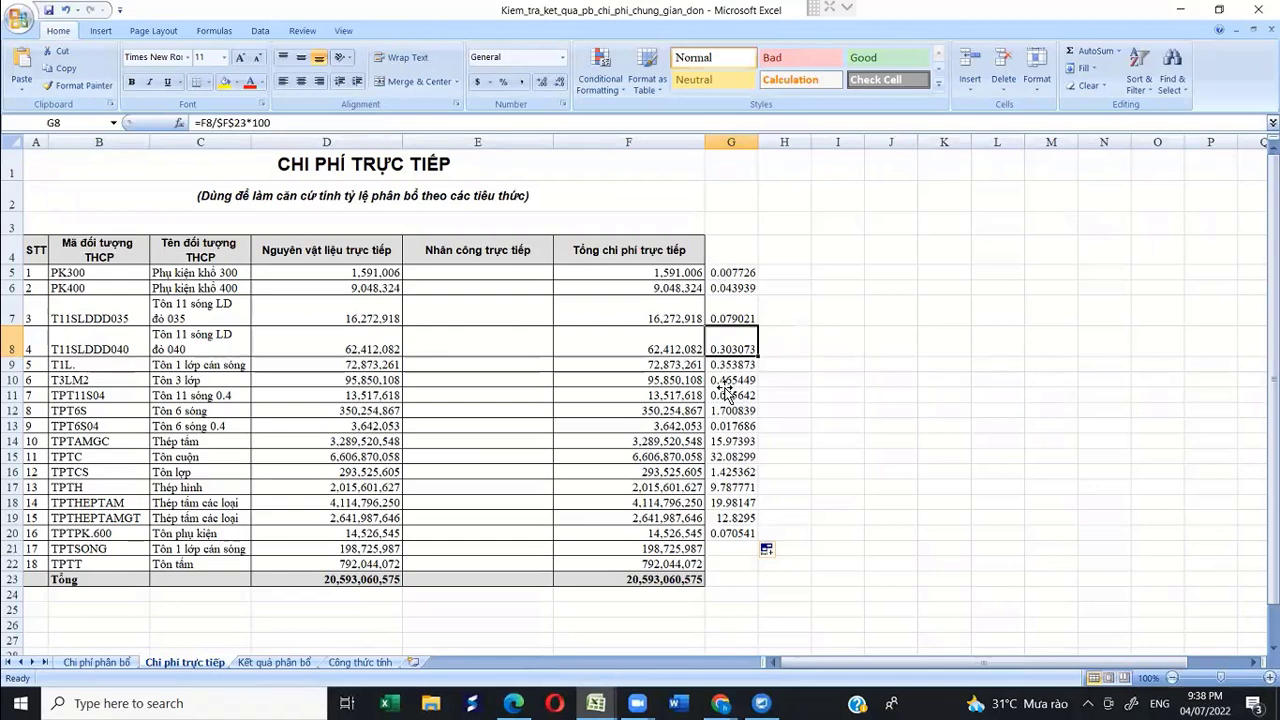
left_click(737, 533)
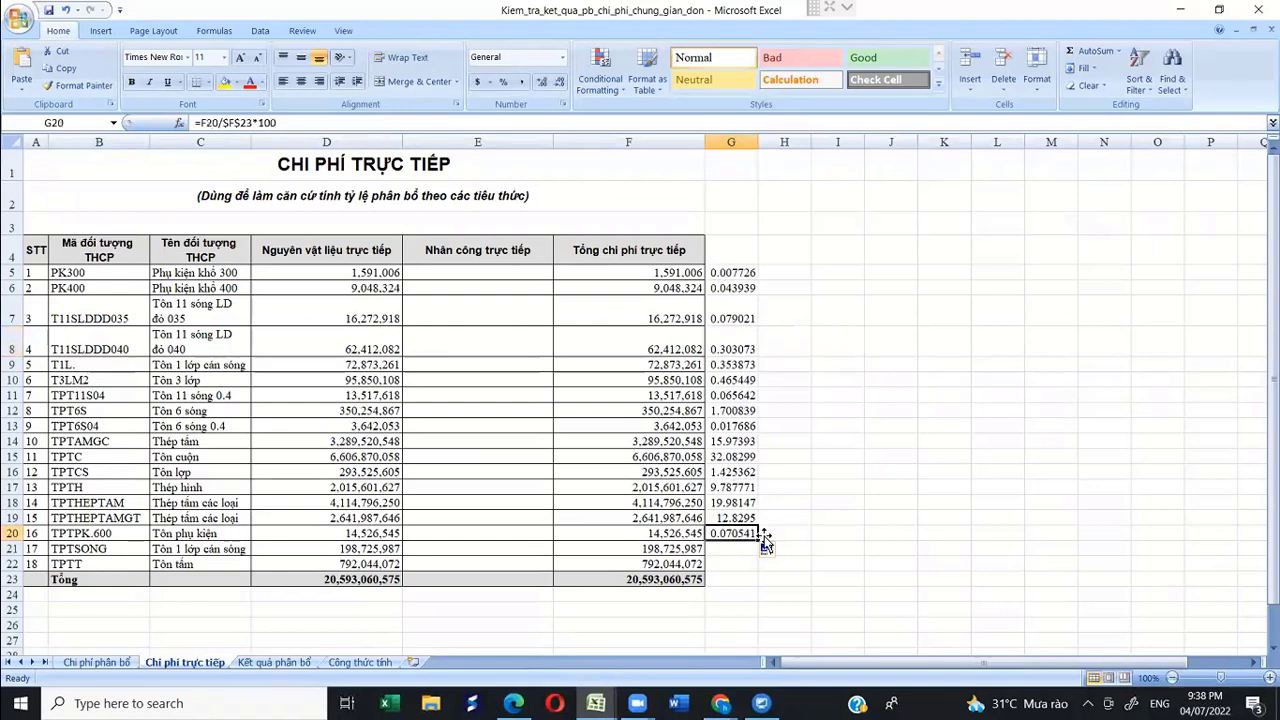
left_click_drag(758, 538, 755, 566)
left_click(712, 443)
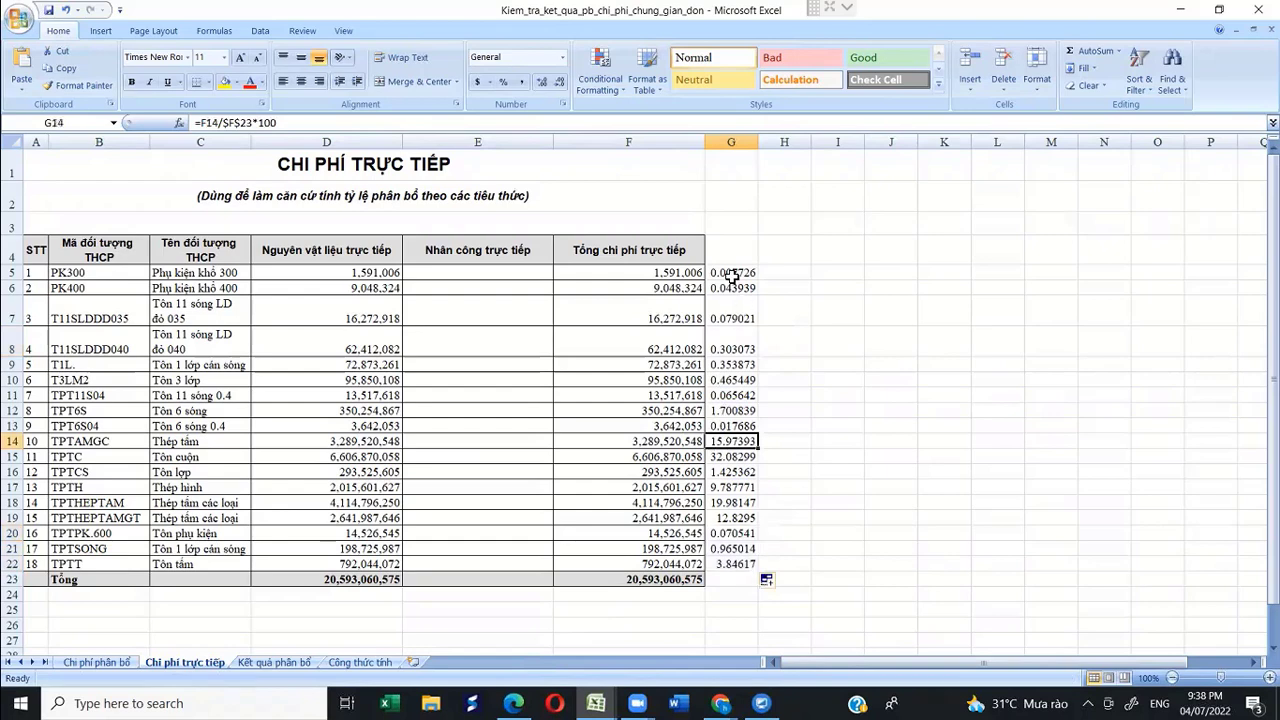
left_click_drag(731, 277, 733, 564)
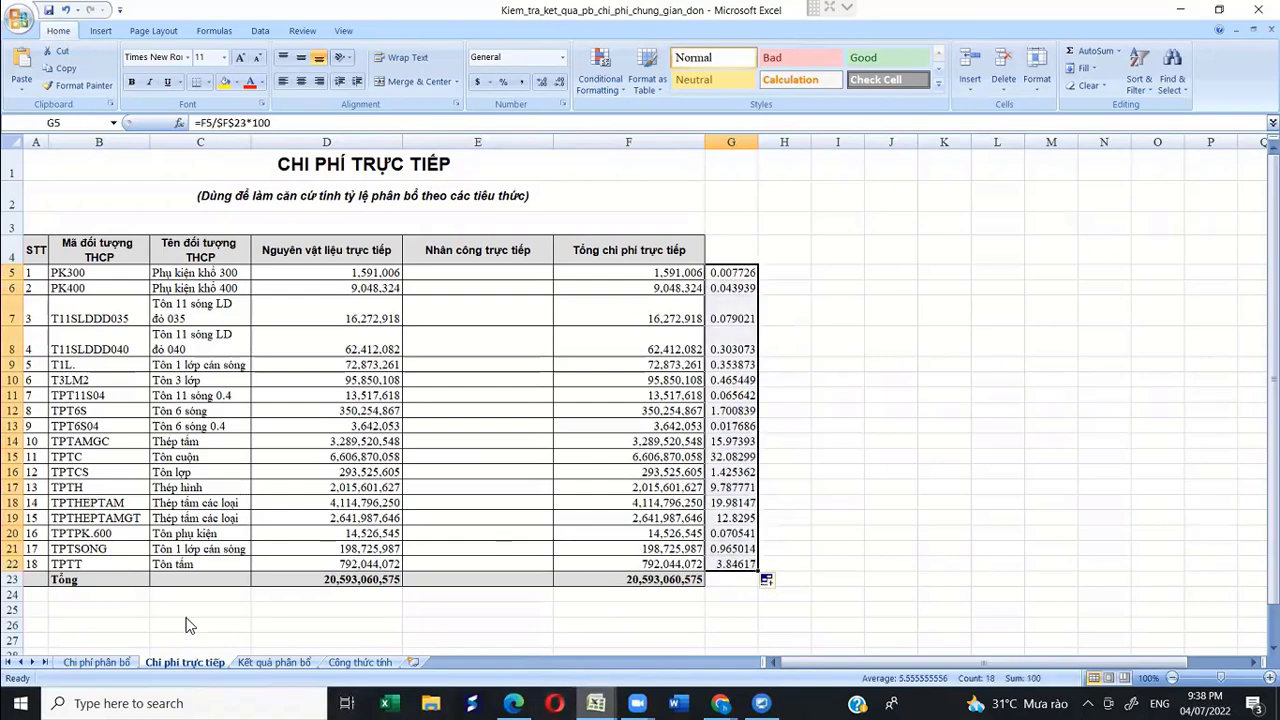
Step: Open the Kết quả phân bổ sheet and widen column D to show the TK 154 - NCTT allocation ratios
left_click(272, 661)
left_click(272, 661)
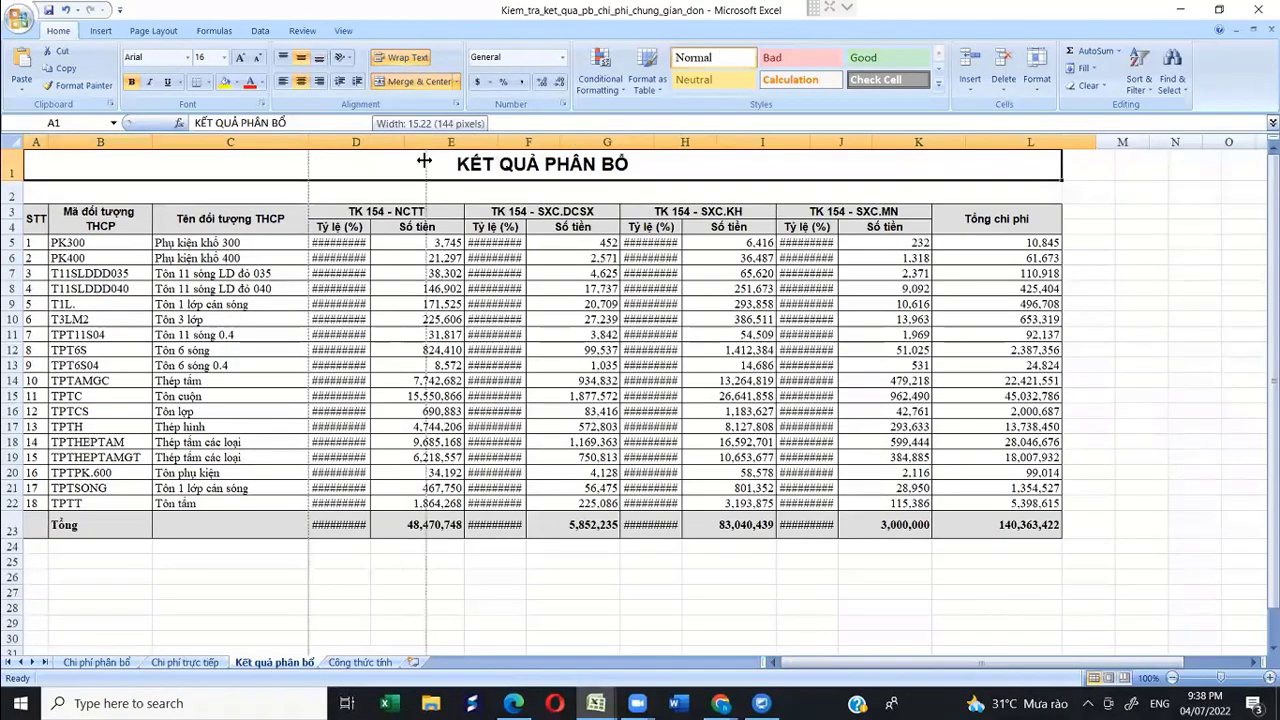
double_click(371, 142)
left_click(418, 244)
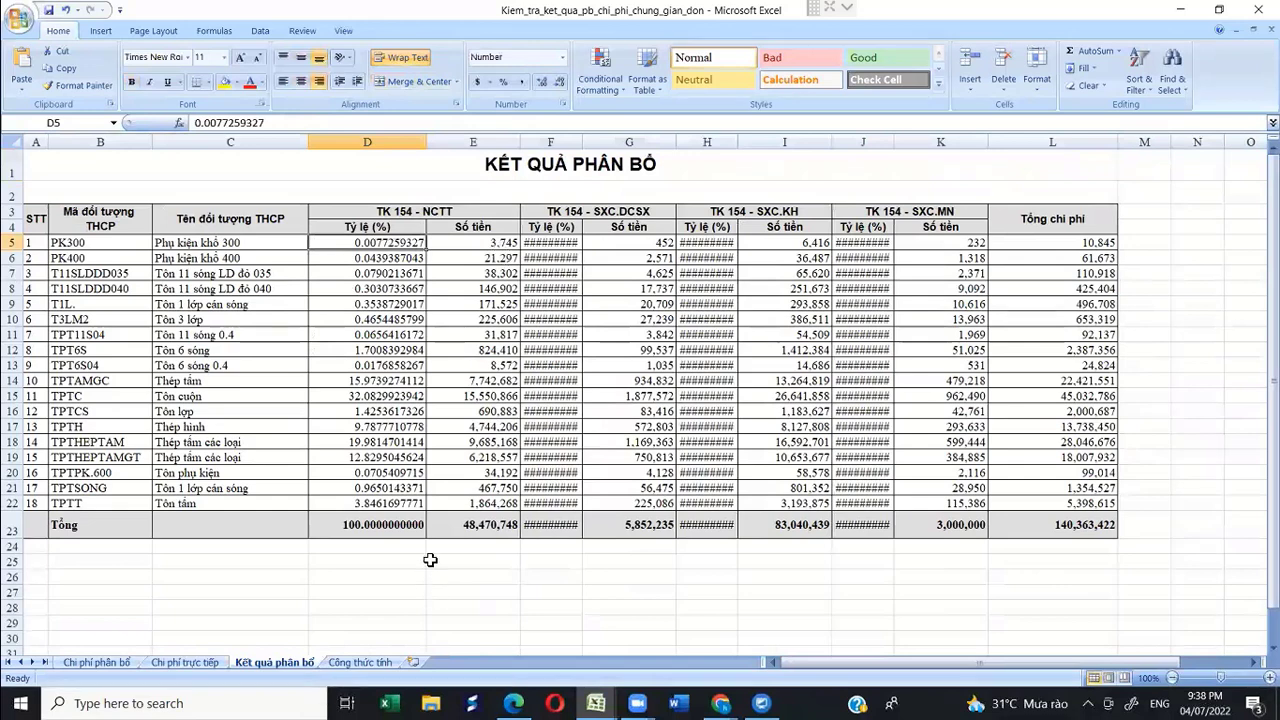
Step: Check the sum of the NCTT allocated amounts in E5:E22 against the total in E23
left_click(463, 530)
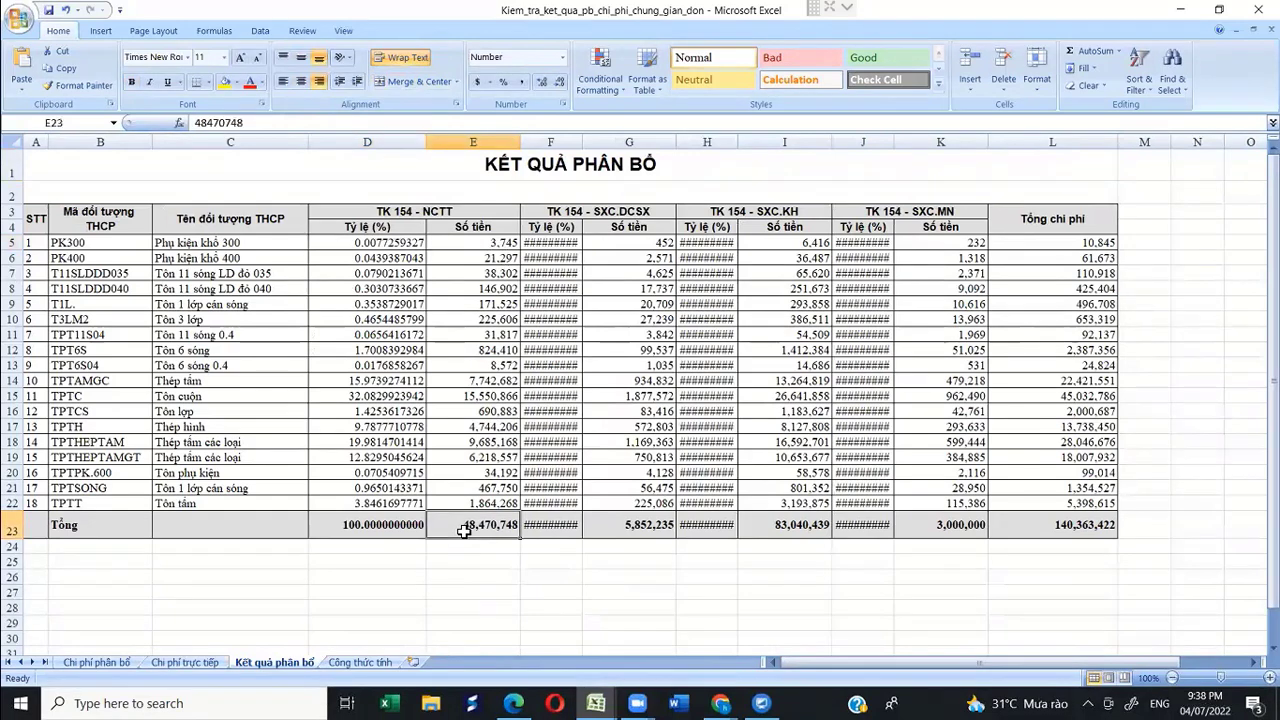
left_click(473, 240)
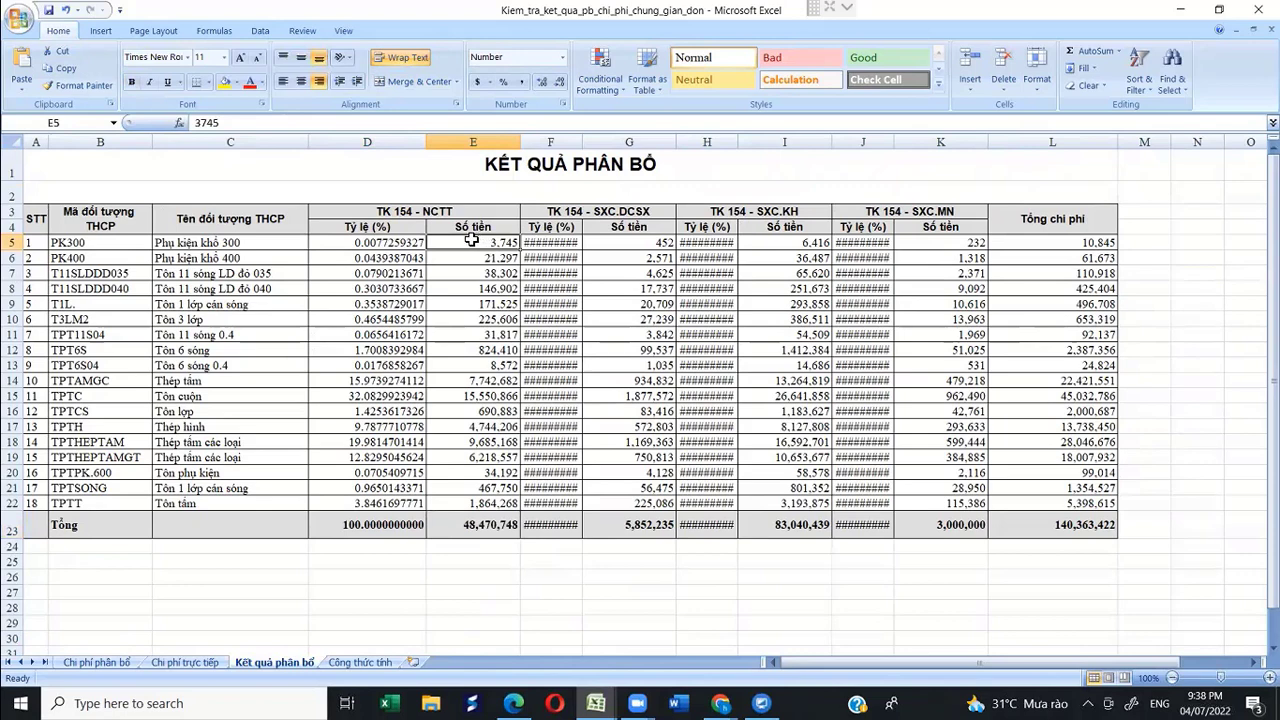
left_click_drag(471, 240, 484, 484)
left_click_drag(479, 508, 479, 510)
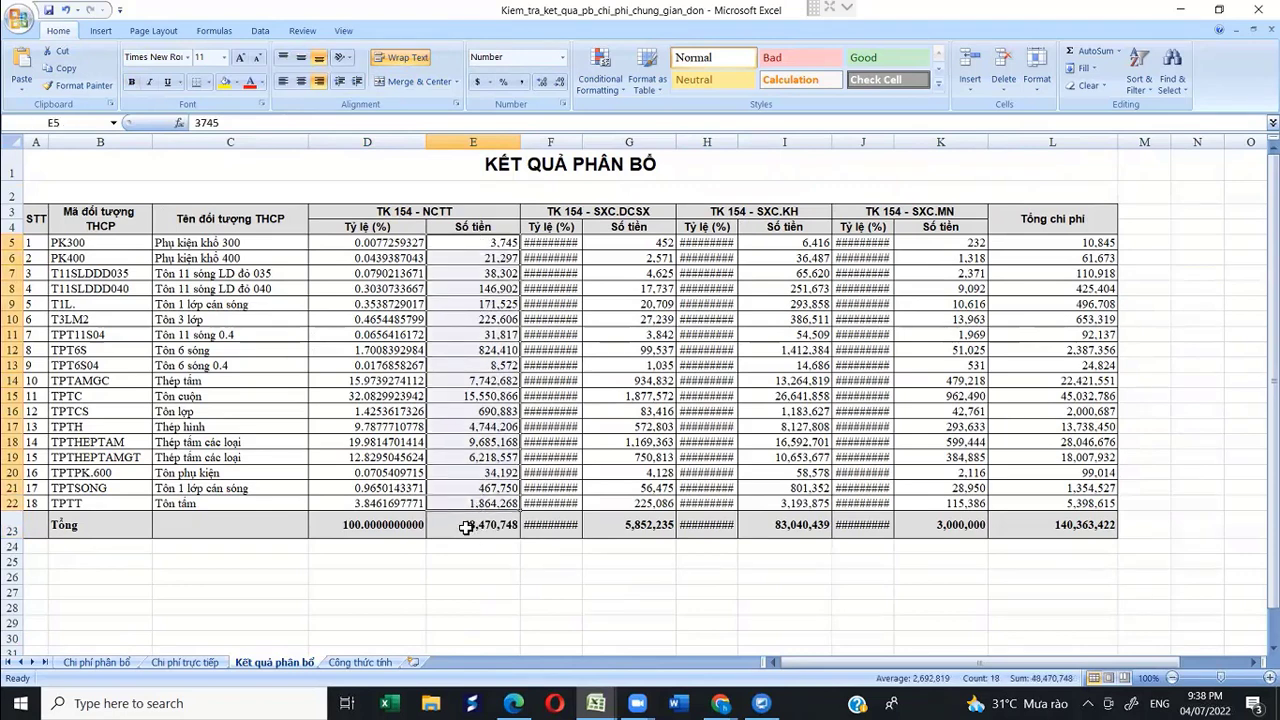
left_click(467, 530)
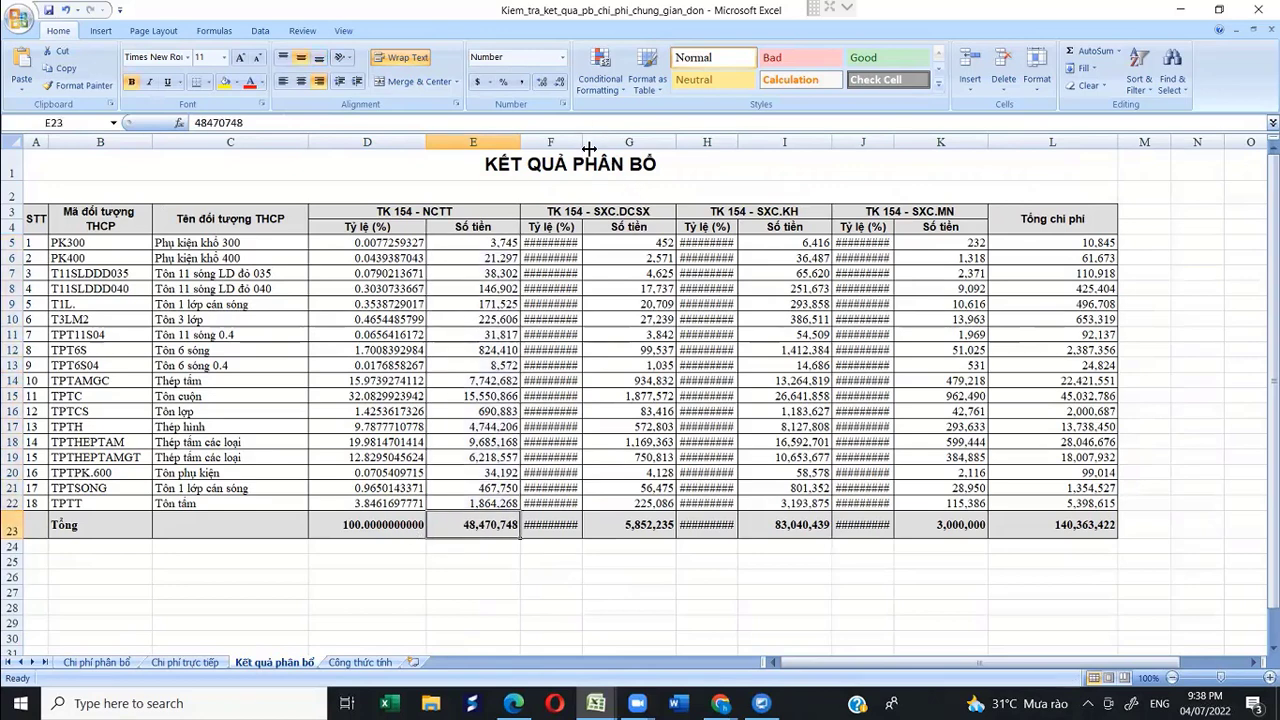
Step: Widen the ratio columns F, H and J on the Kết quả phân bổ sheet and compare their ratios with those in column D
left_click_drag(583, 143, 608, 143)
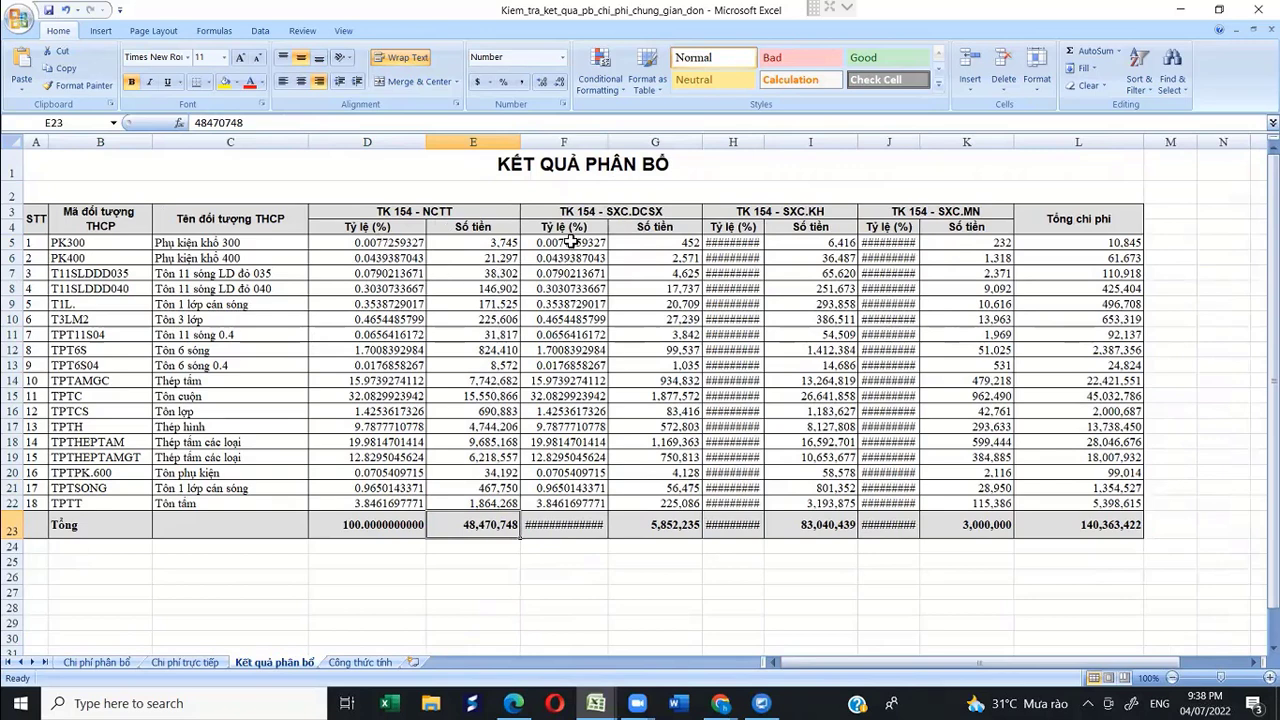
left_click_drag(568, 243, 588, 490)
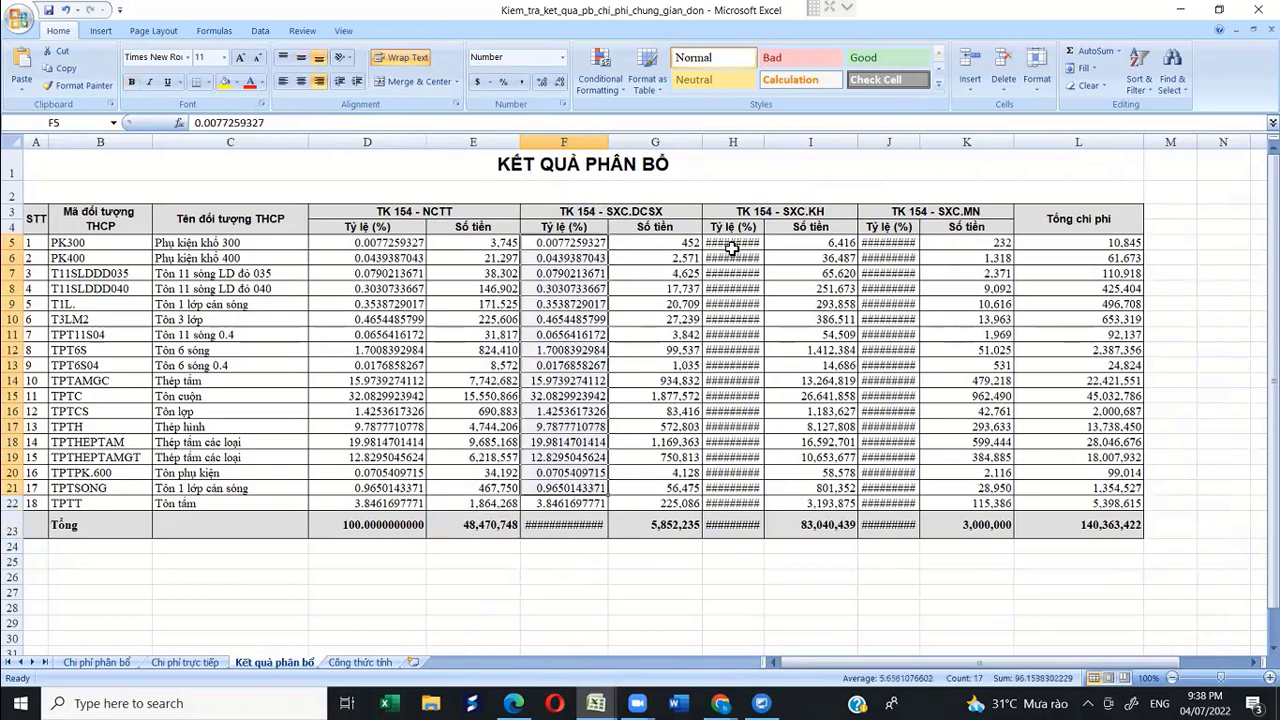
left_click_drag(761, 143, 800, 143)
left_click_drag(956, 143, 995, 143)
left_click_drag(362, 258, 362, 426)
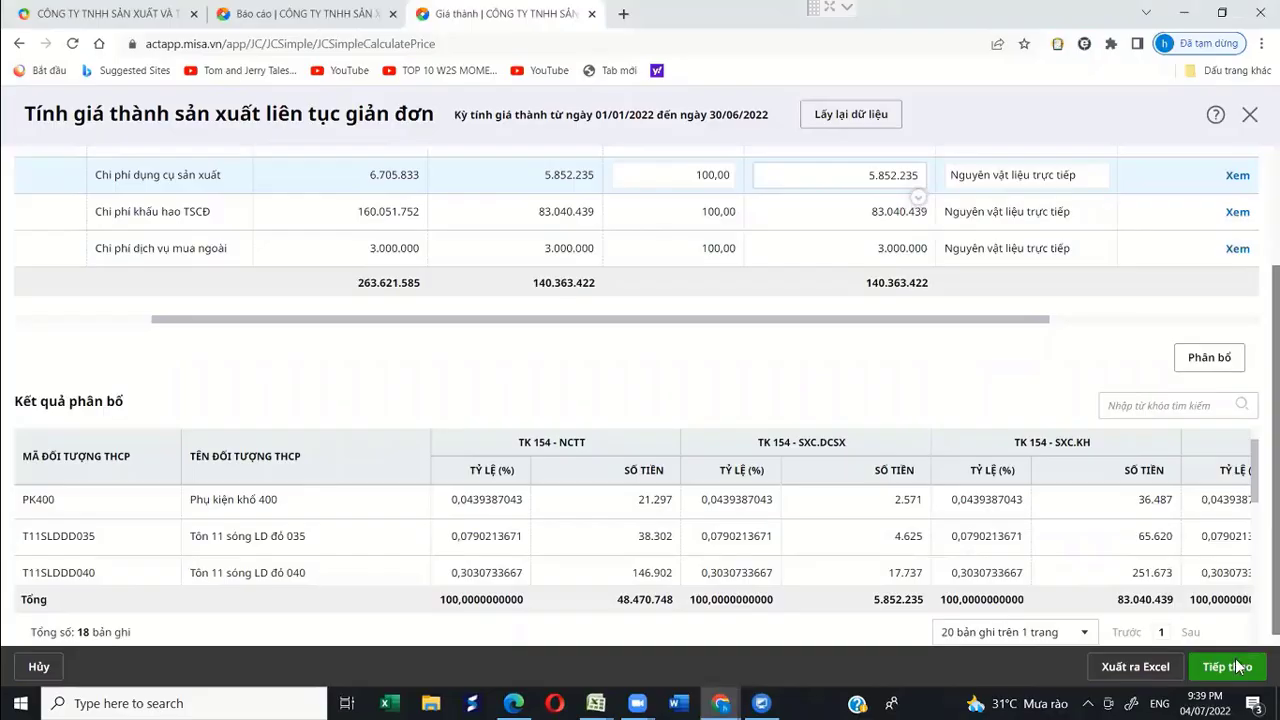
Step: Switch back to the MISA costing page in Chrome, continue past the allocation to the unfinished costs and calculate the product costs
key("alt+Tab")
left_click(1228, 670)
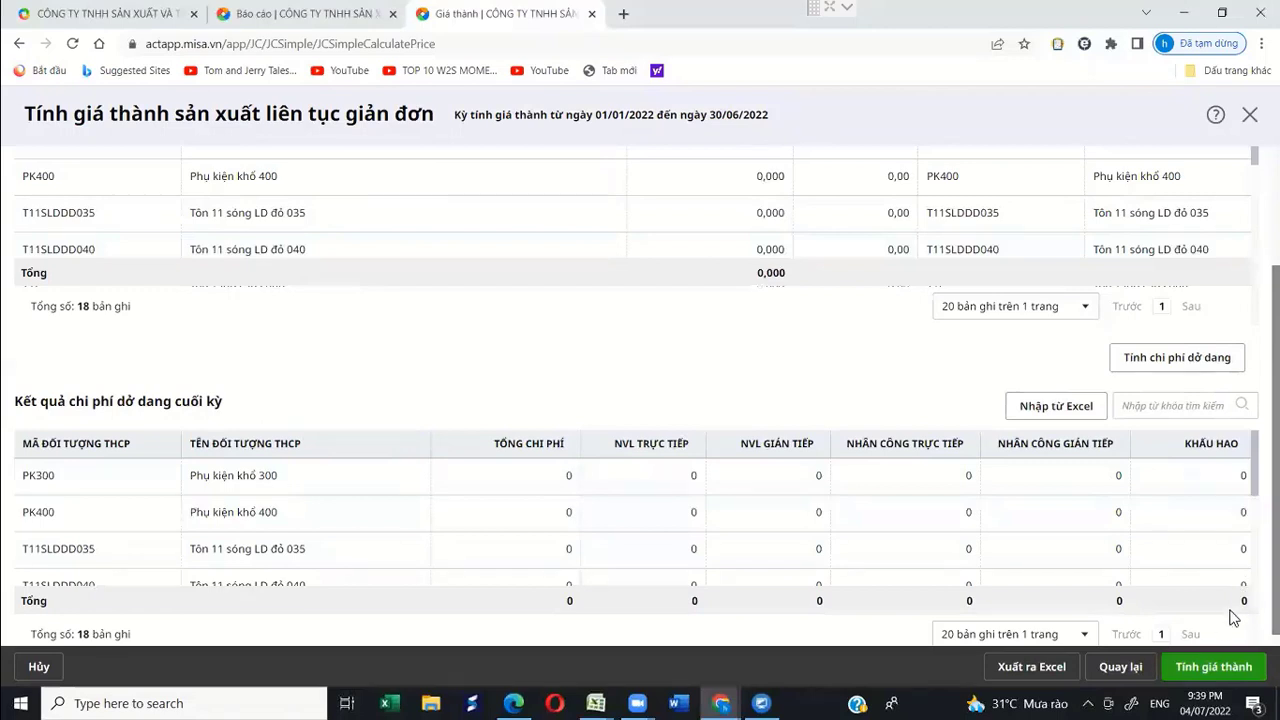
left_click(1197, 668)
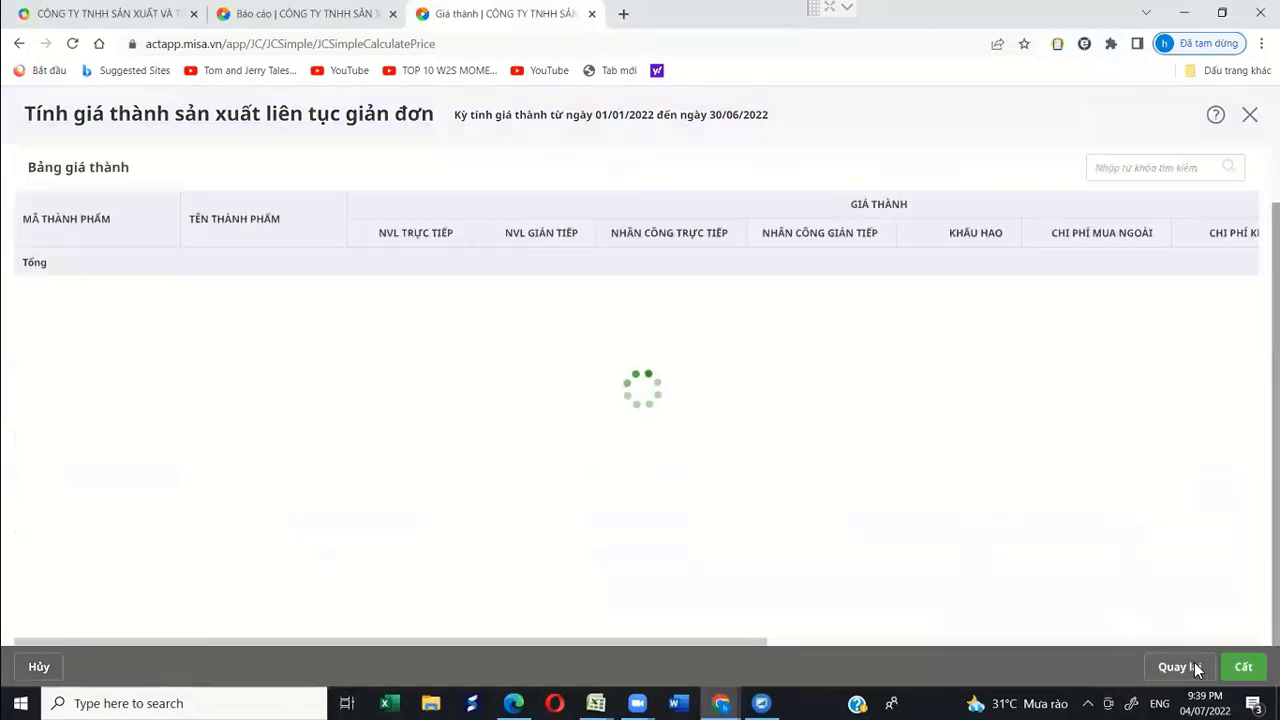
Step: Review the unit costs and totals in the Bảng giá thành, save the costing results and close the notice
scroll(640, 400, "down", 5)
scroll(640, 400, "right", 6)
scroll(640, 400, "right", 3)
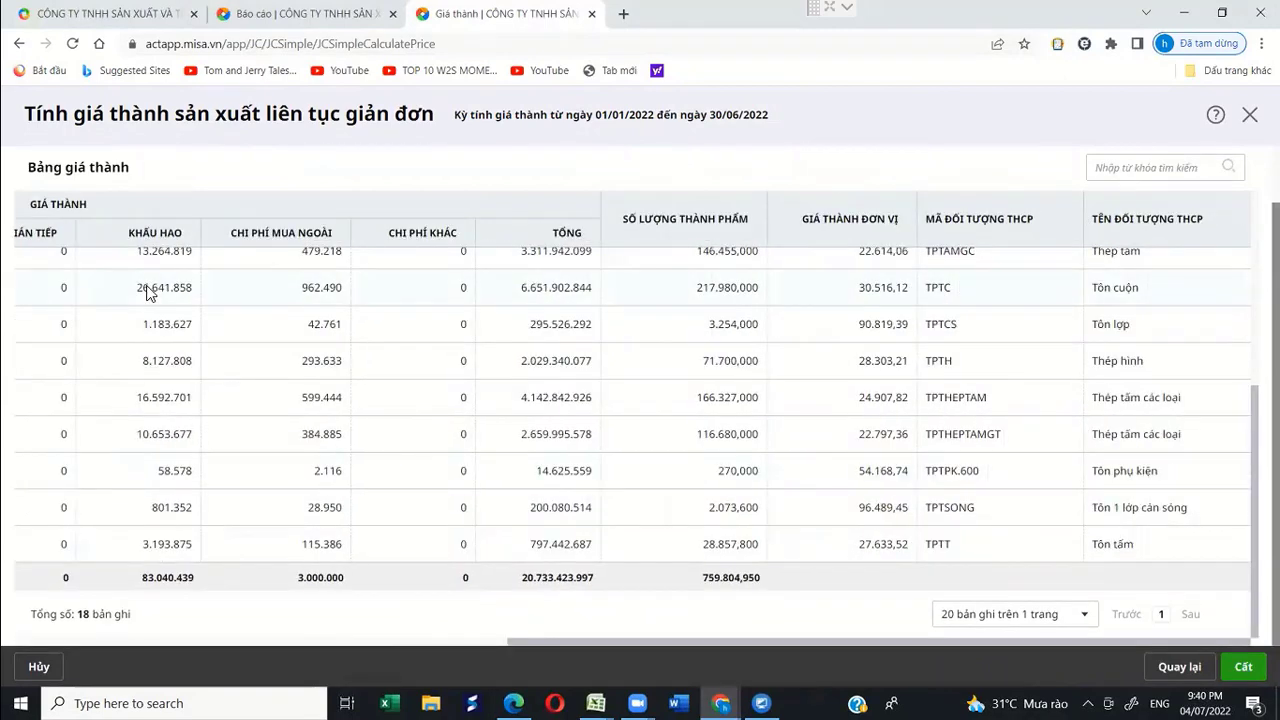
left_click(1243, 666)
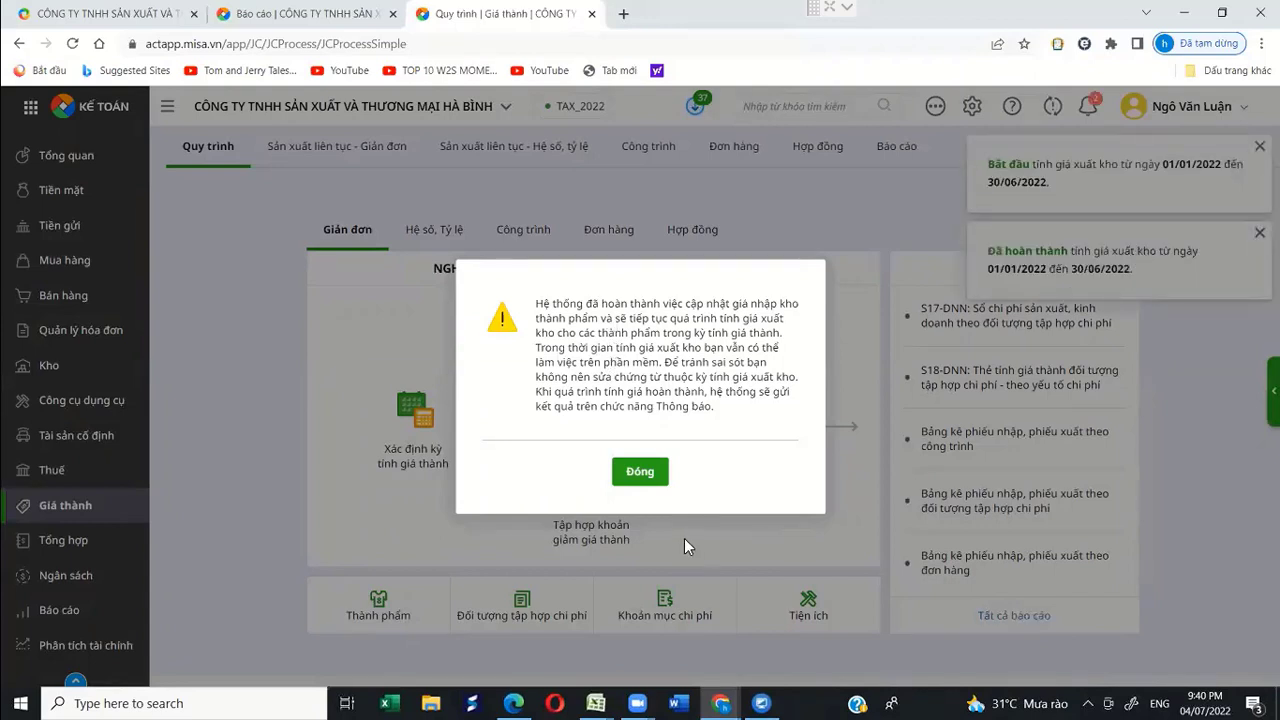
left_click(632, 478)
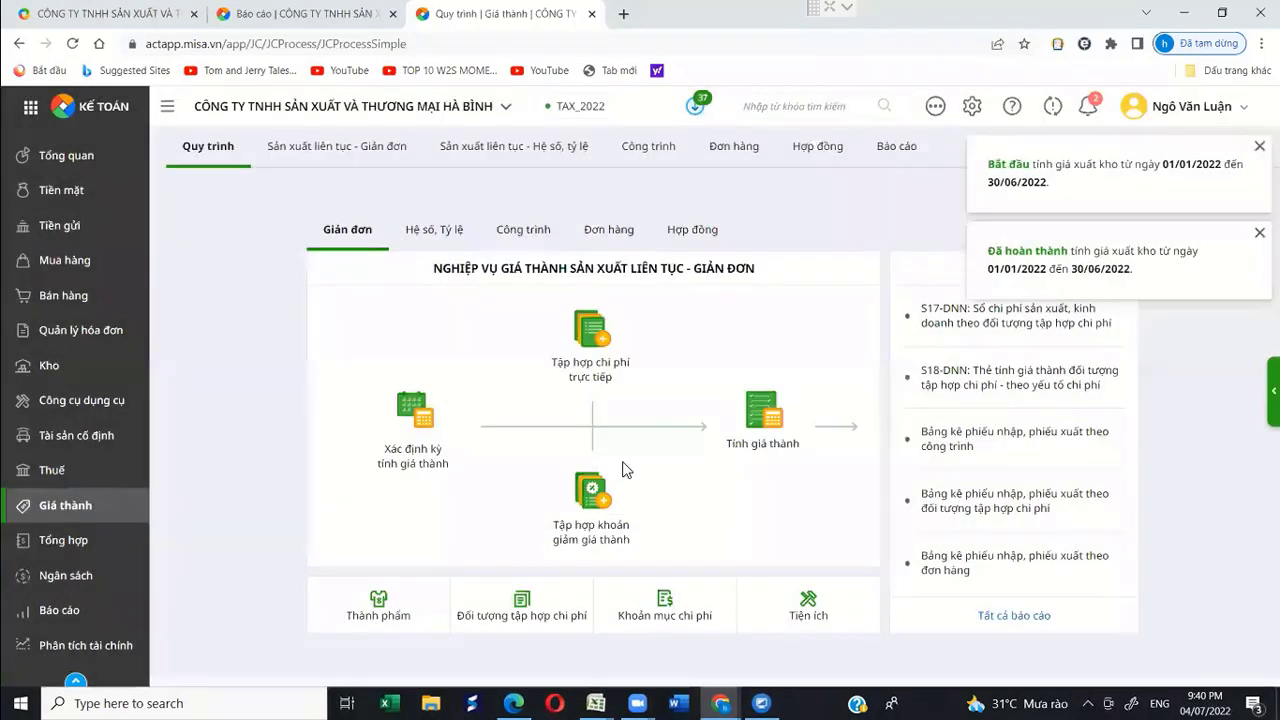
Step: Browse the report list in Báo cáo and open the F01-DNN: Bảng cân đối tài khoản report
left_click(55, 610)
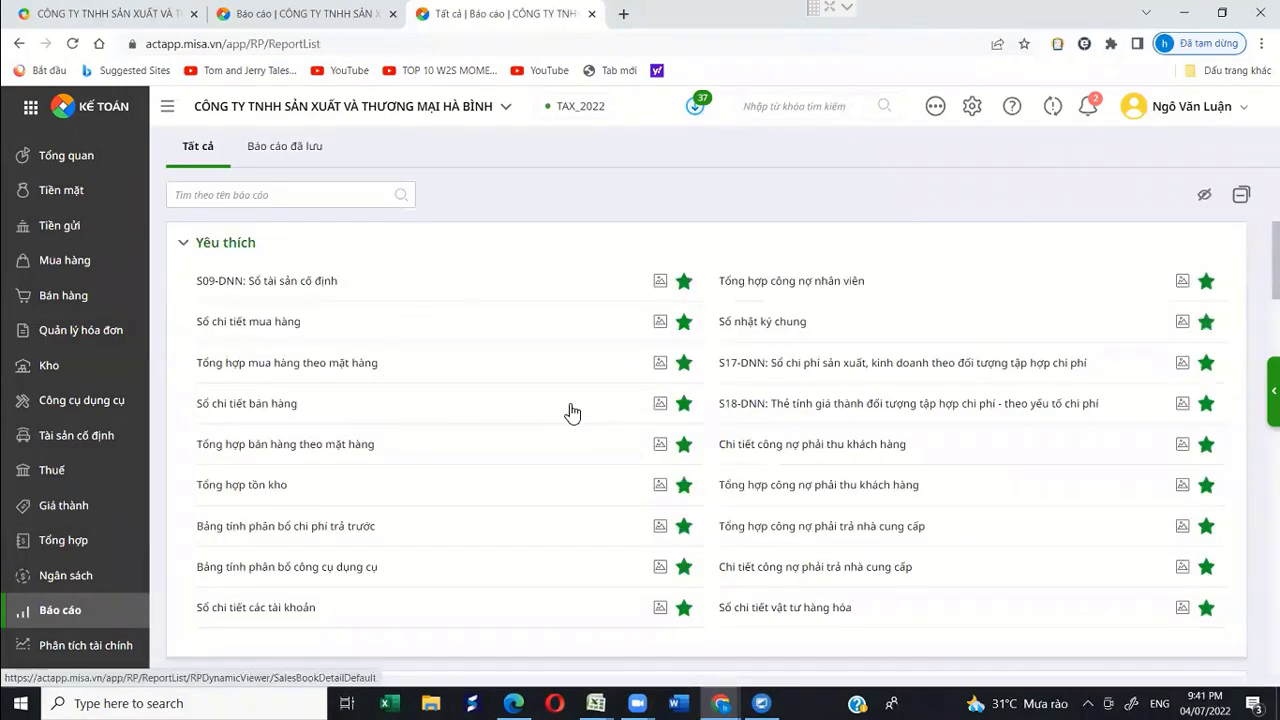
scroll(572, 412, "down", 10)
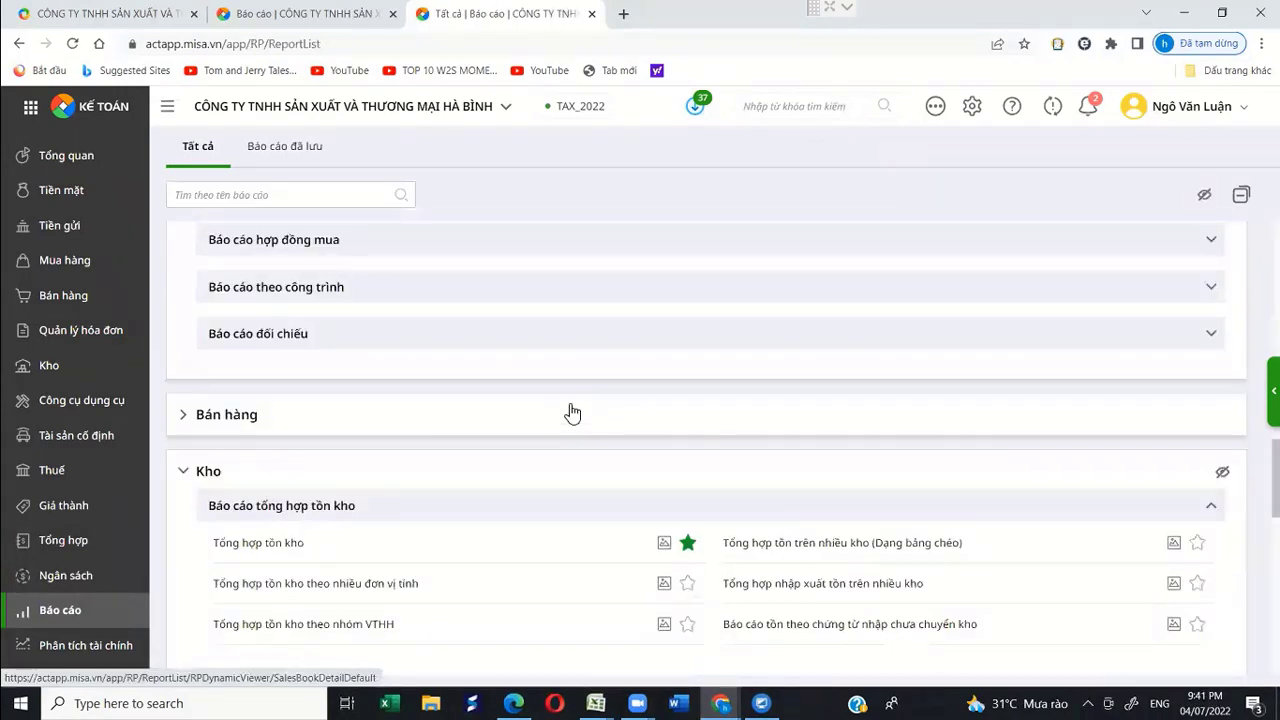
scroll(572, 412, "up", 10)
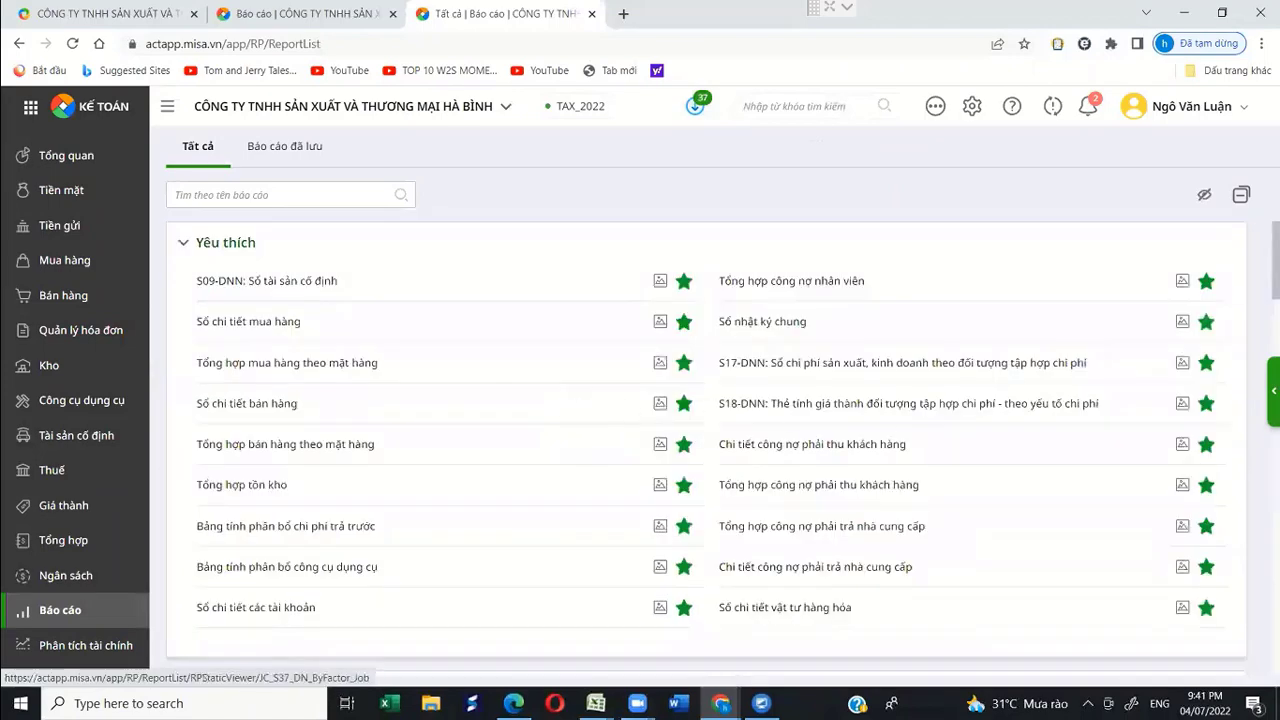
scroll(700, 430, "down", 2)
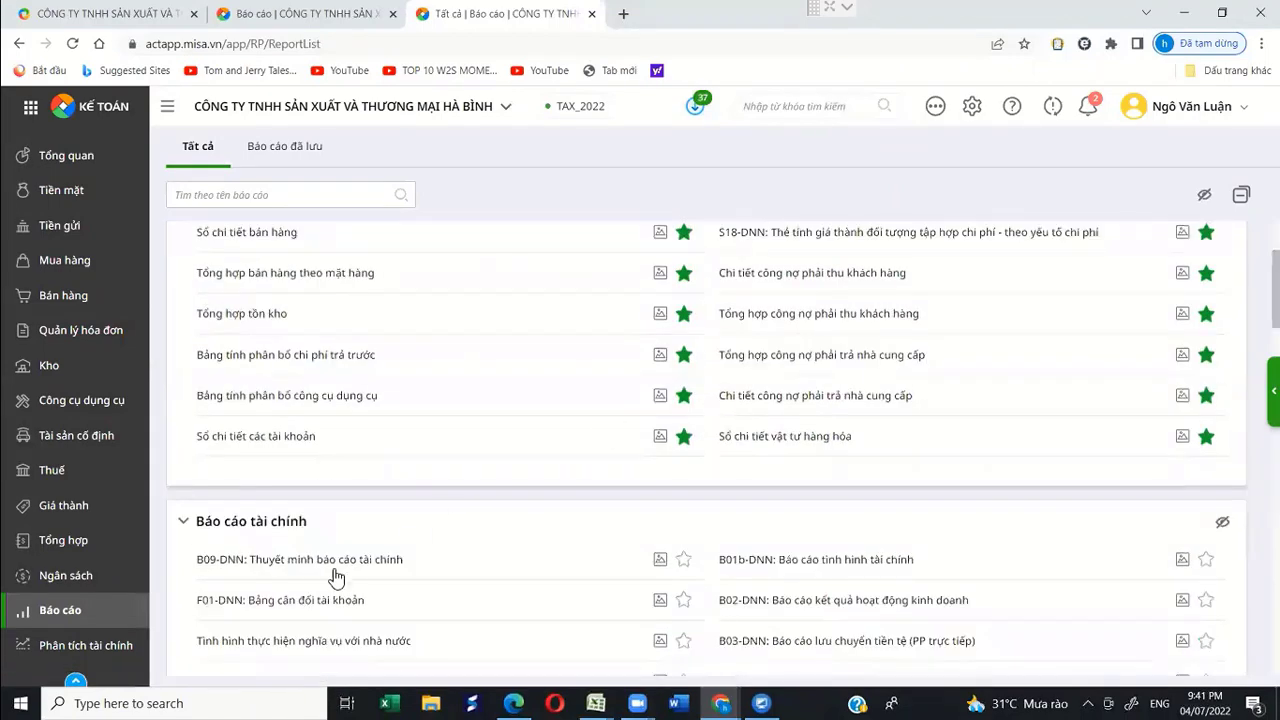
left_click(308, 604)
Step: Run the trial balance for Sáu tháng đầu năm at account level 3 with Hiển thị số dư hai bên, and check account 154's closing balance
left_click(737, 228)
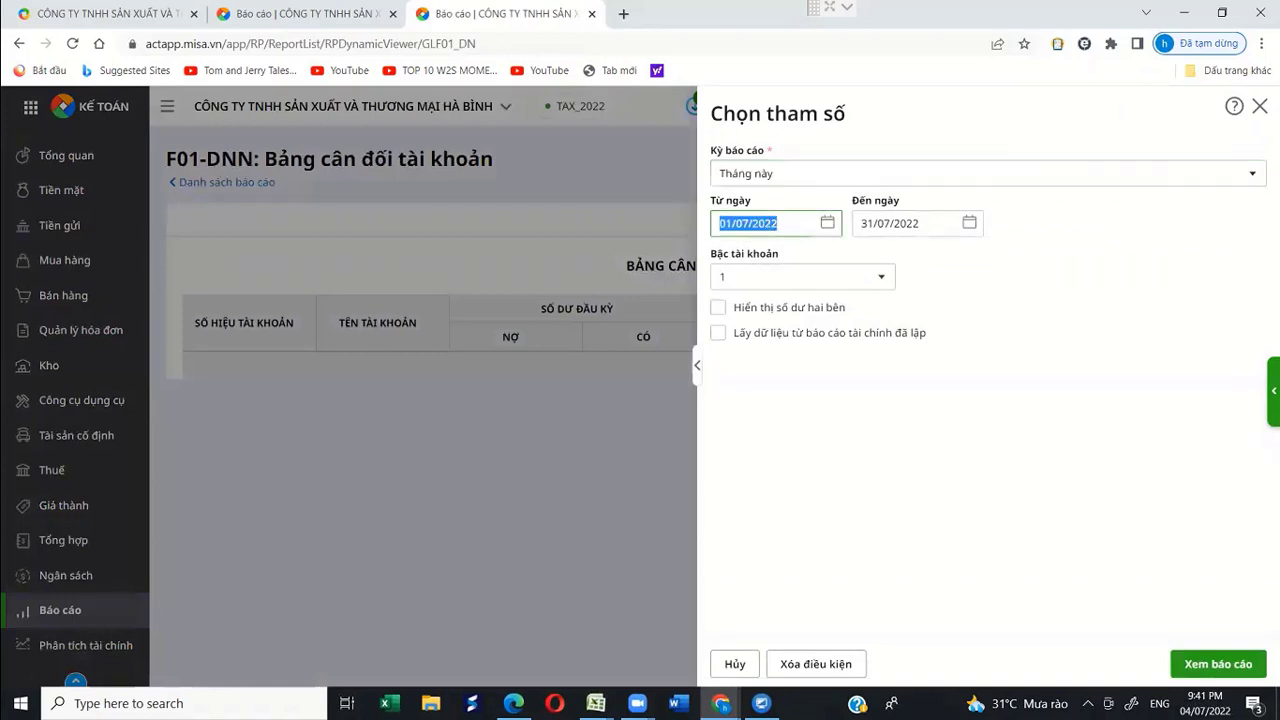
left_click(865, 284)
left_click(758, 366)
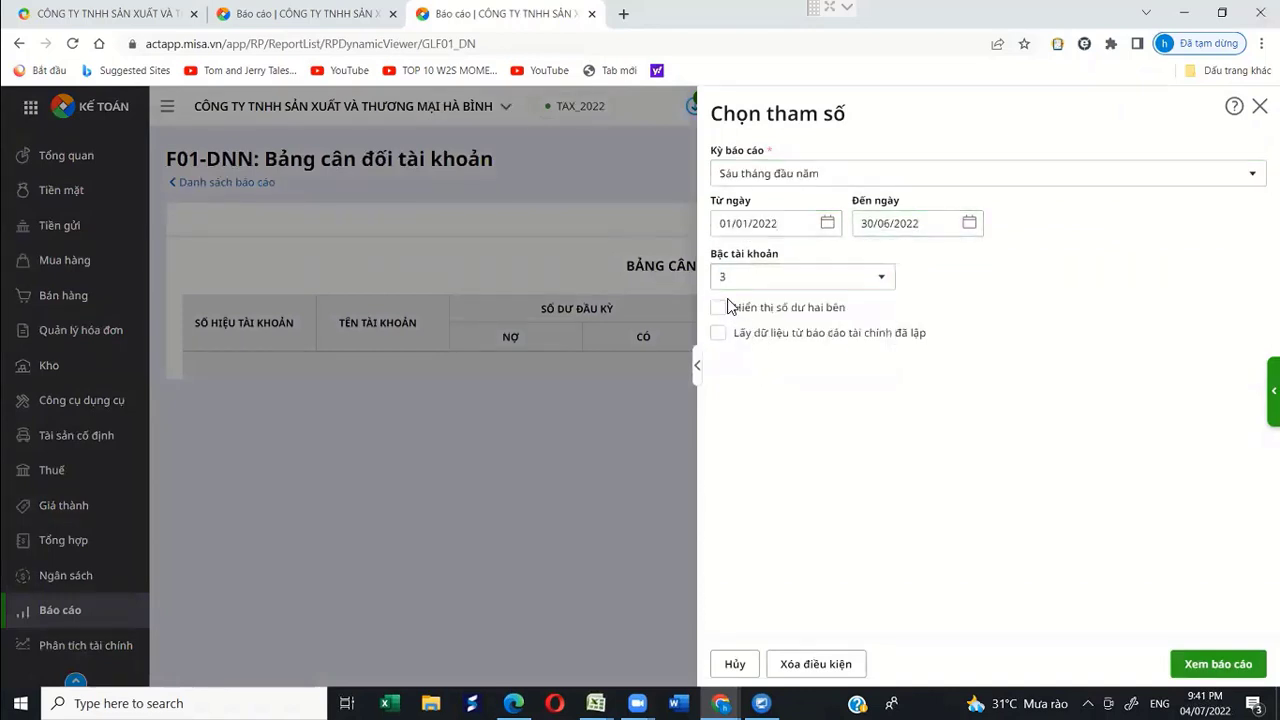
left_click(718, 307)
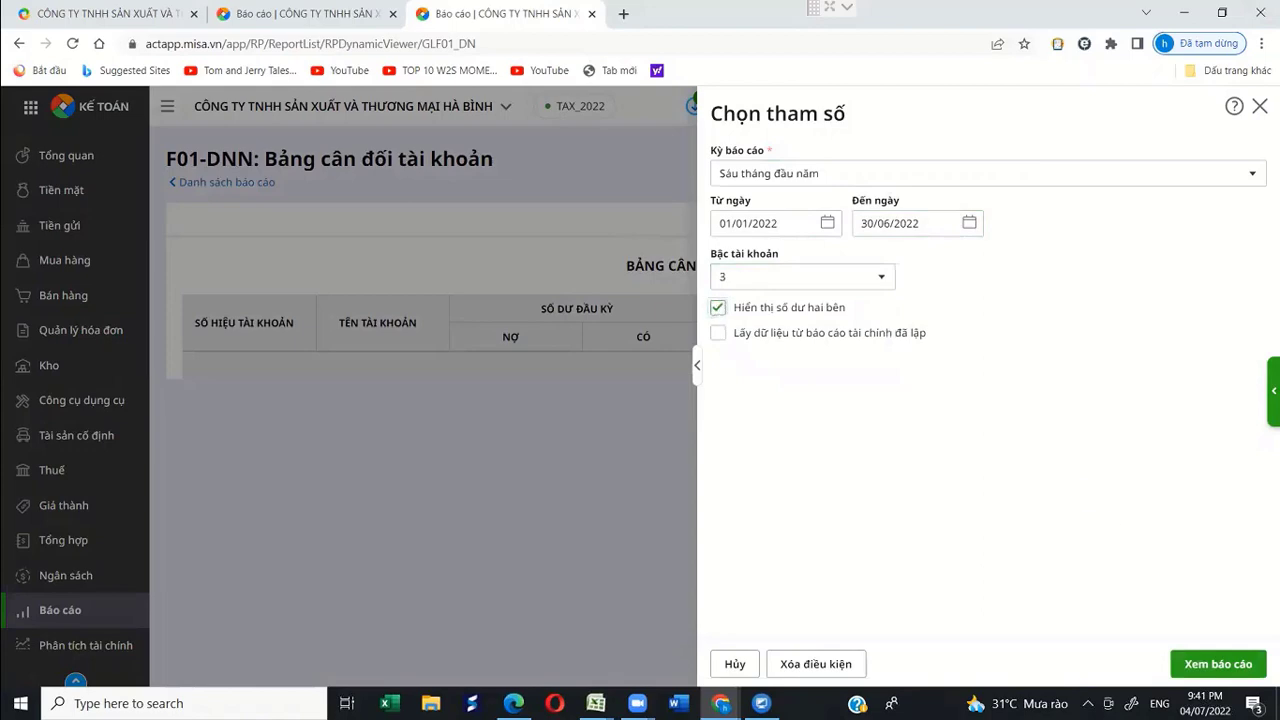
left_click(1230, 666)
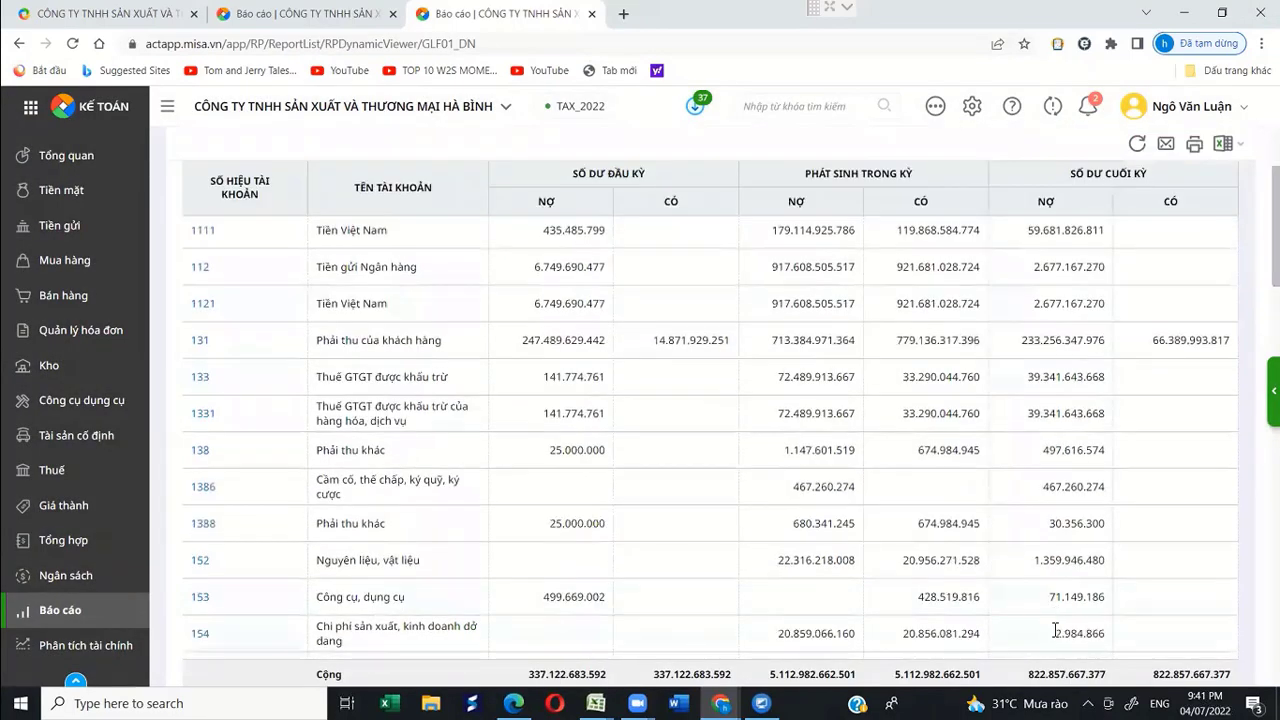
left_click_drag(1057, 632, 1113, 640)
scroll(710, 430, "down", 3)
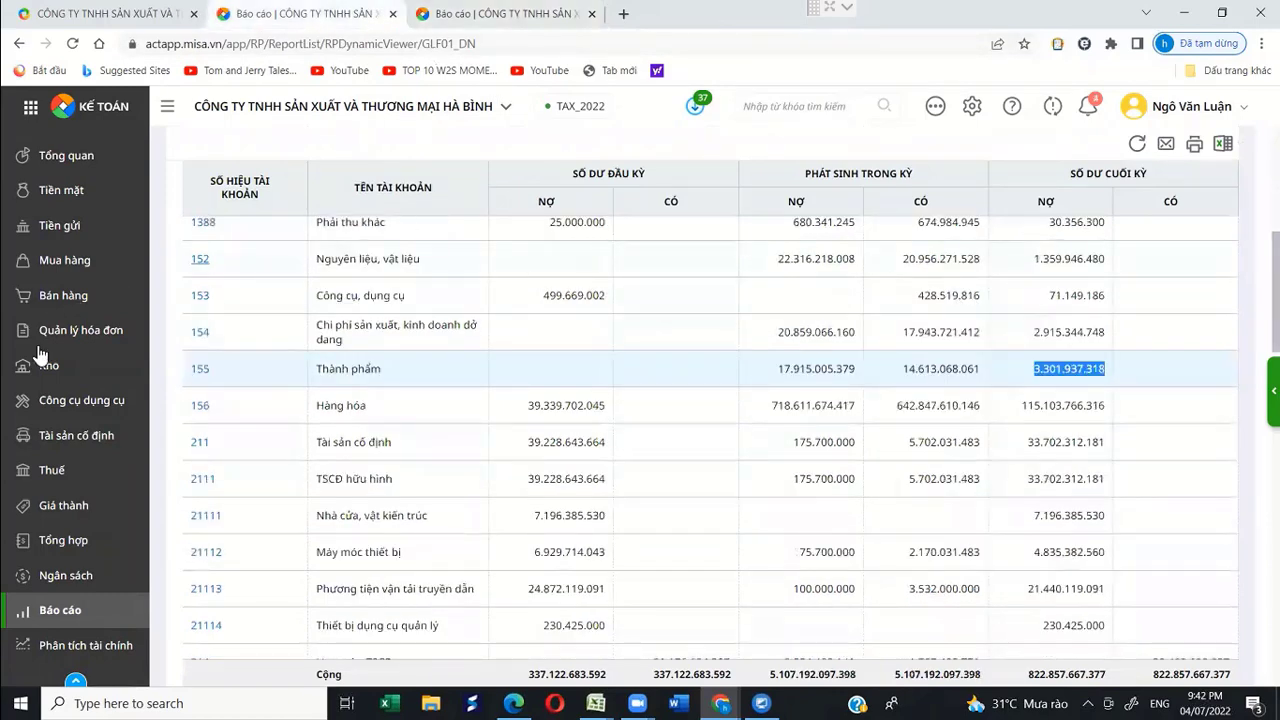
Step: Open the Tổng hợp tồn kho report for Kho Tôn TP from 01/01/2022 to 30/06/2022 and check the total closing value
left_click(75, 372)
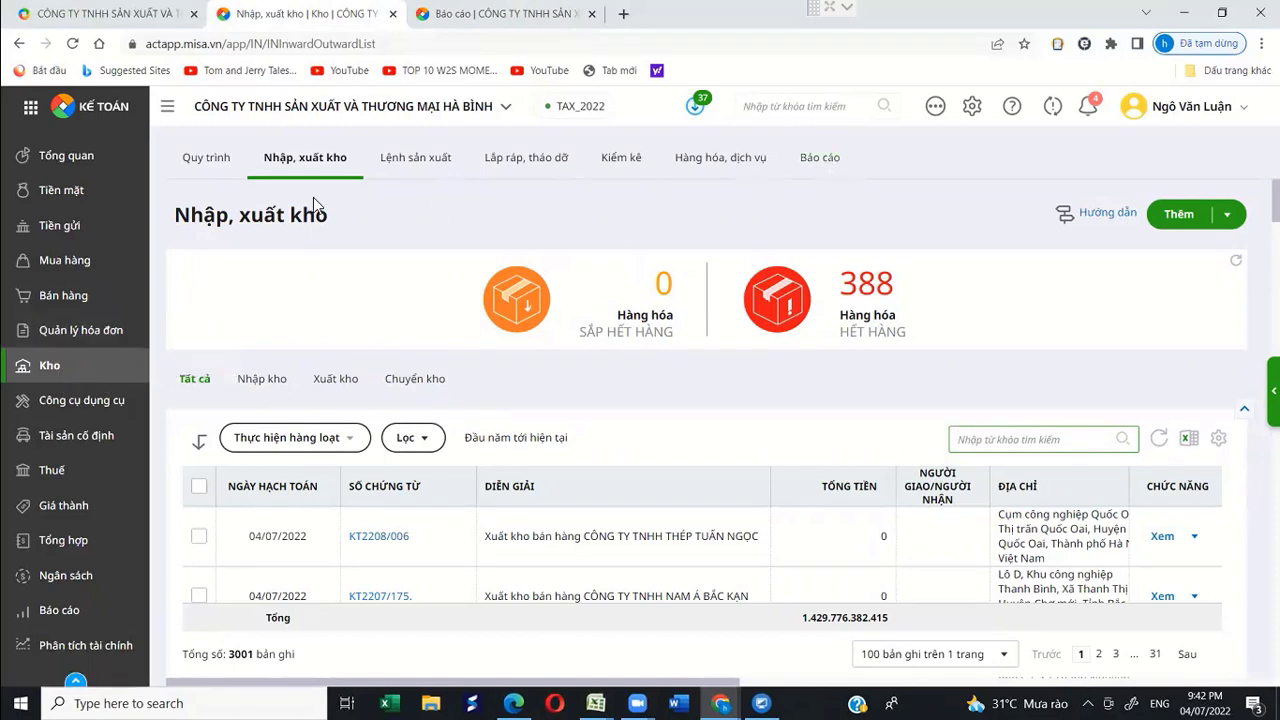
left_click(204, 158)
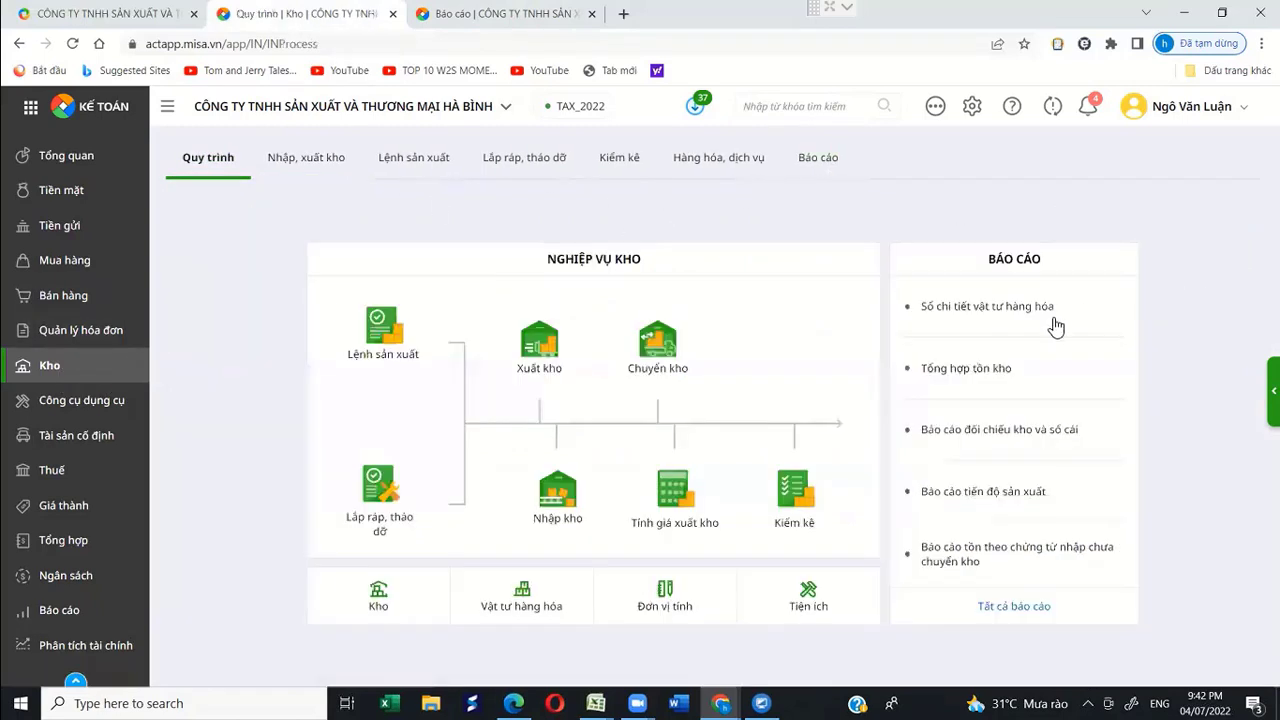
left_click(991, 371)
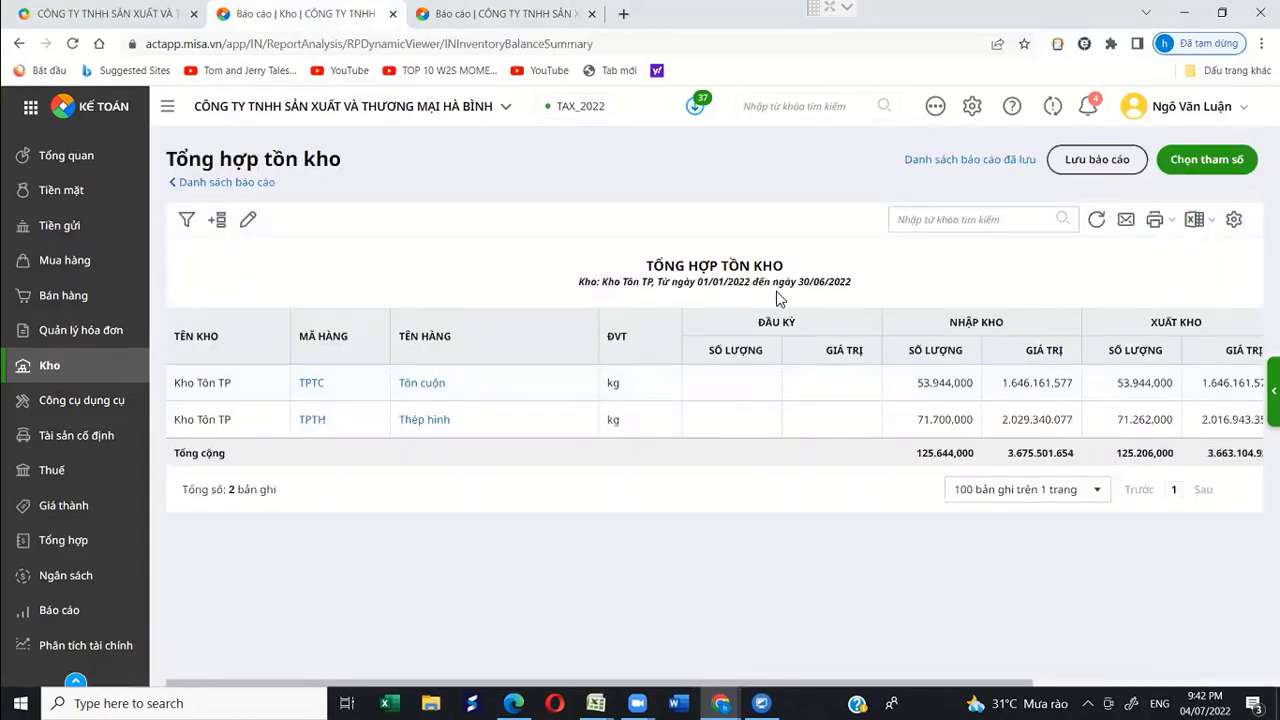
left_click_drag(703, 683, 953, 683)
left_click_drag(1101, 453, 1163, 456)
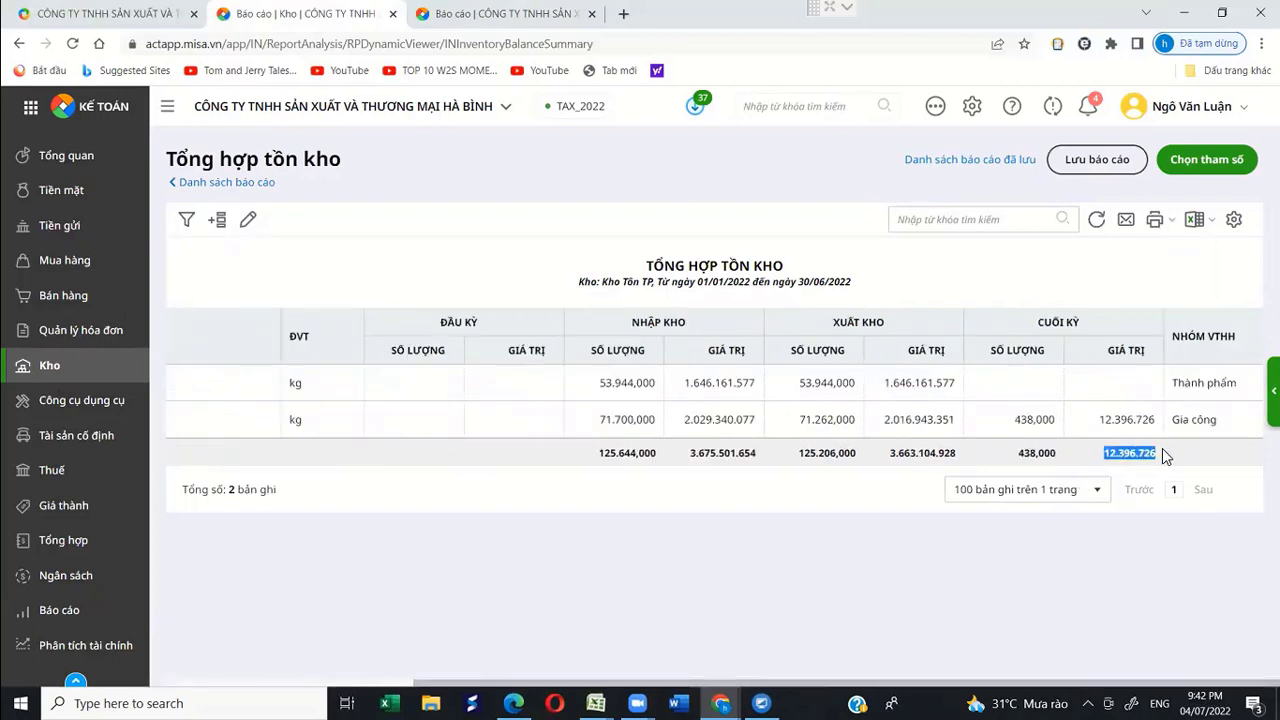
Step: Return to the trial balance and check the closing debit balance of account 155 Thành phẩm
left_click(455, 12)
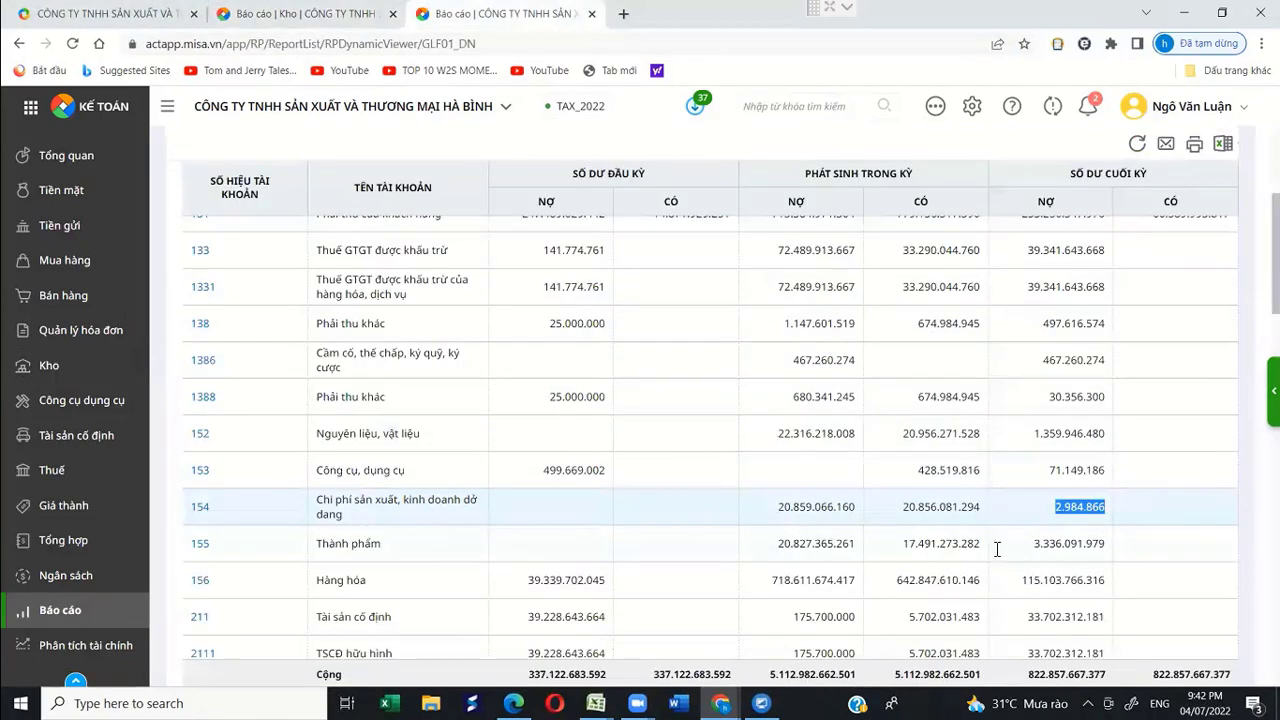
left_click_drag(1025, 555, 1118, 555)
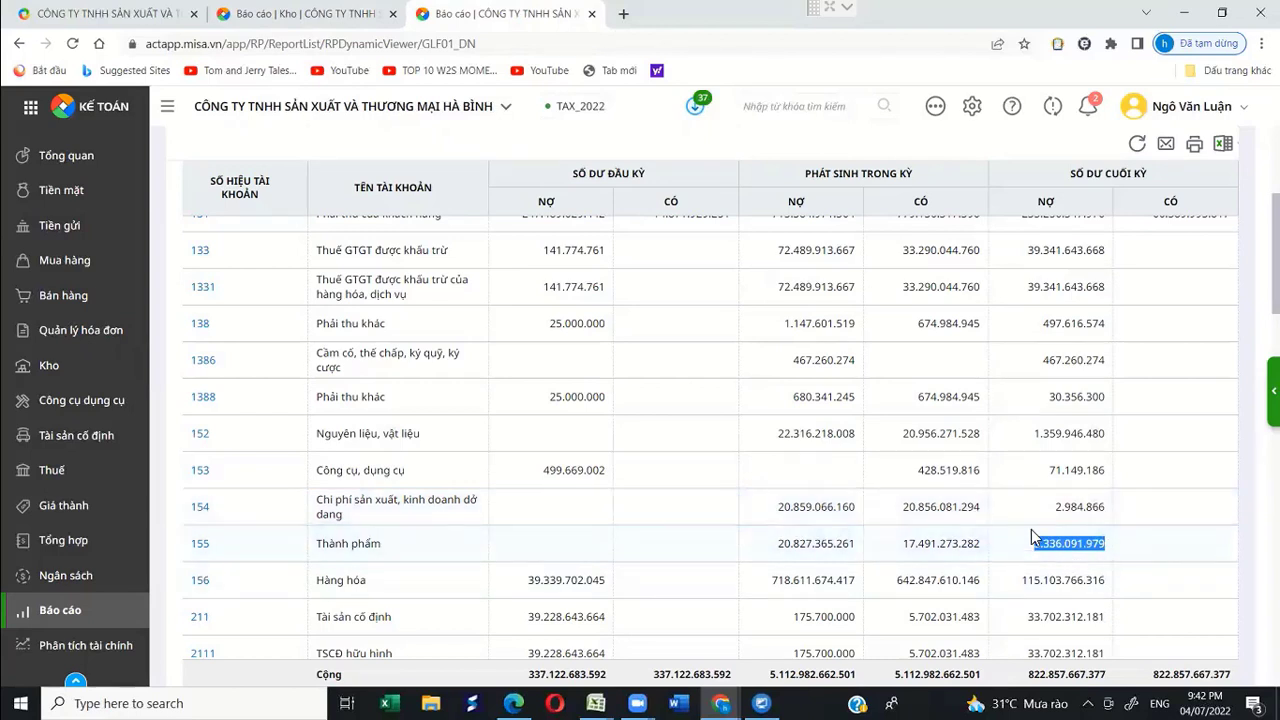
Step: Check the closing debit balances of accounts 154 and 155 in the trial balance
left_click(1079, 511)
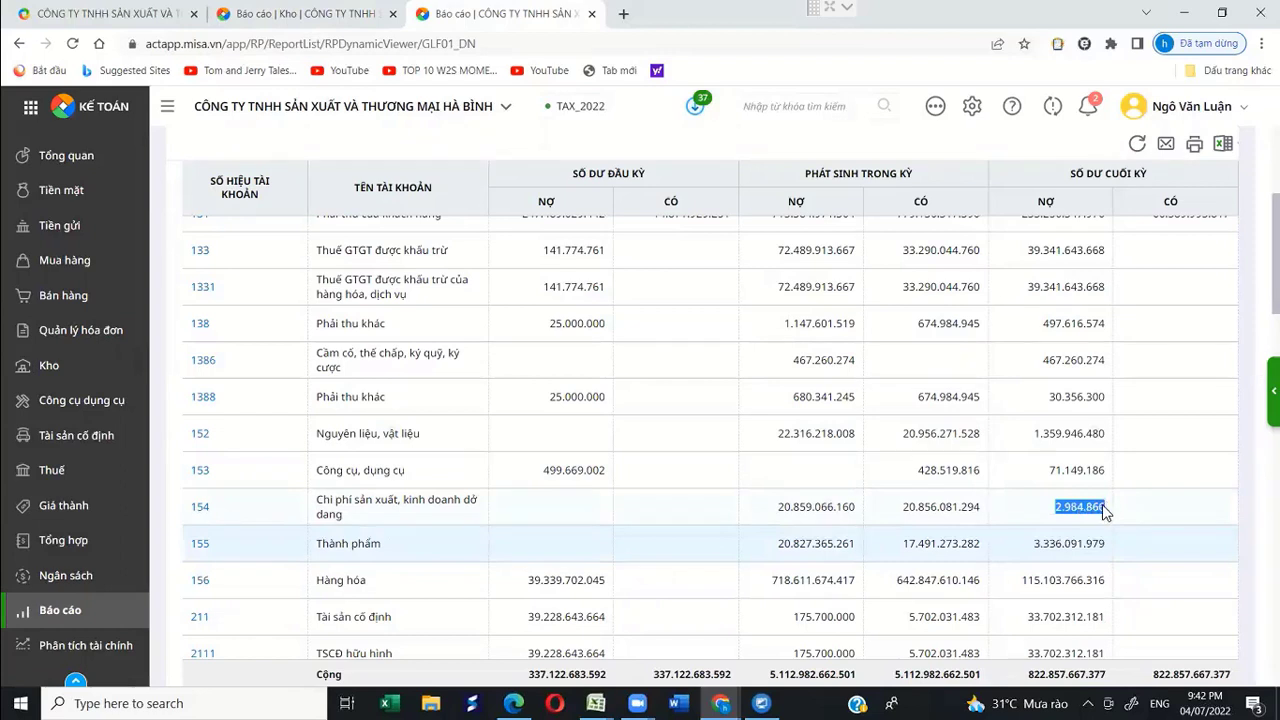
double_click(1048, 543)
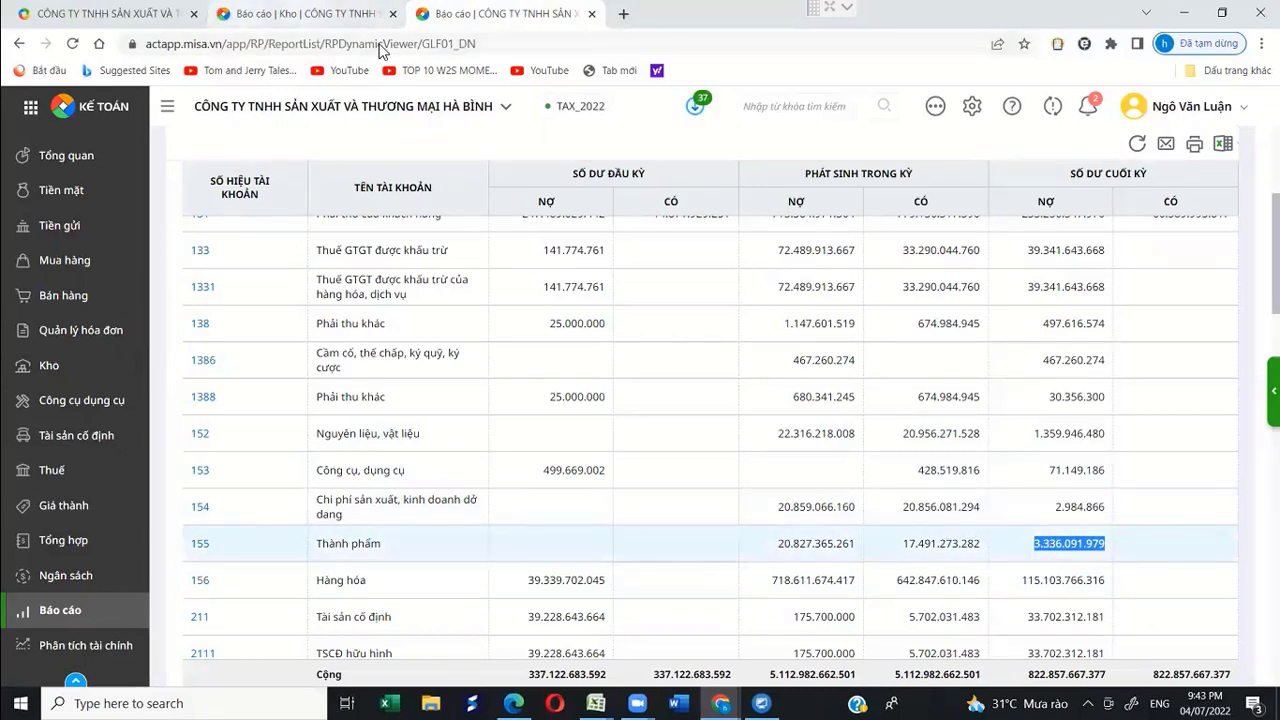
Step: Rerun the Tổng hợp tồn kho report with warehouse TP Thành phẩm added to Kho Tôn TP, and check the total closing value
left_click(290, 14)
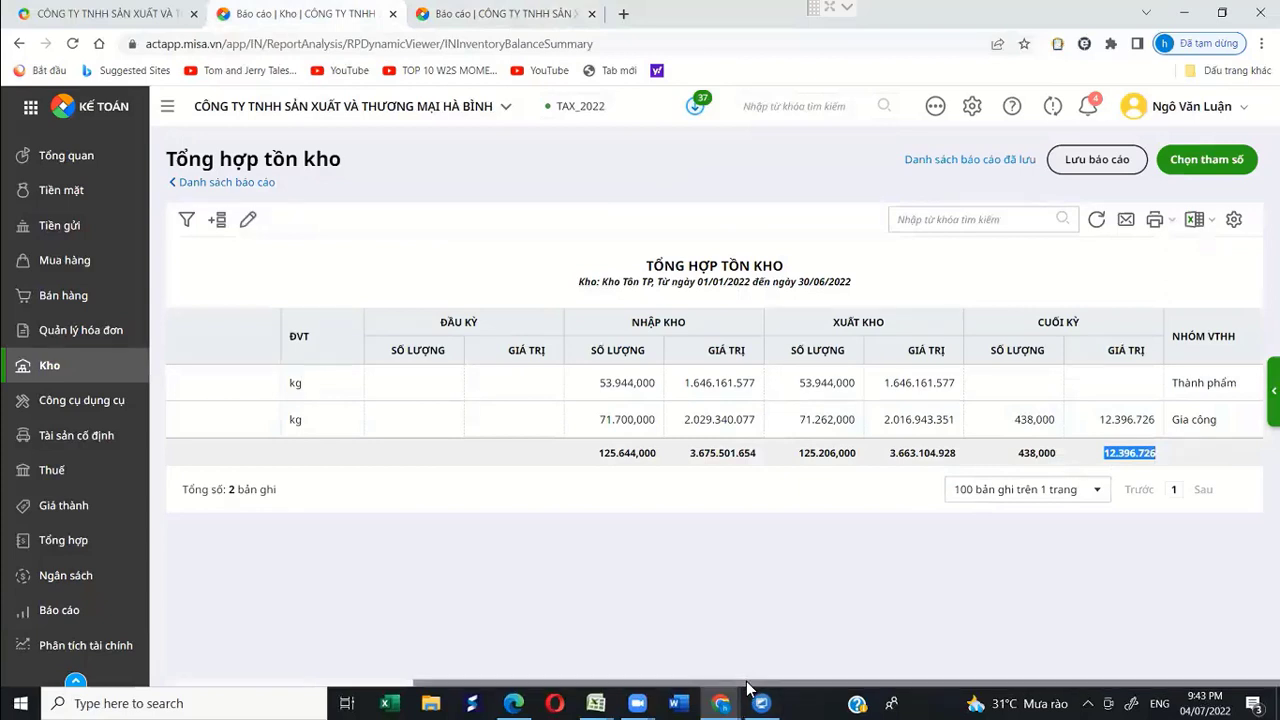
left_click_drag(746, 688, 474, 674)
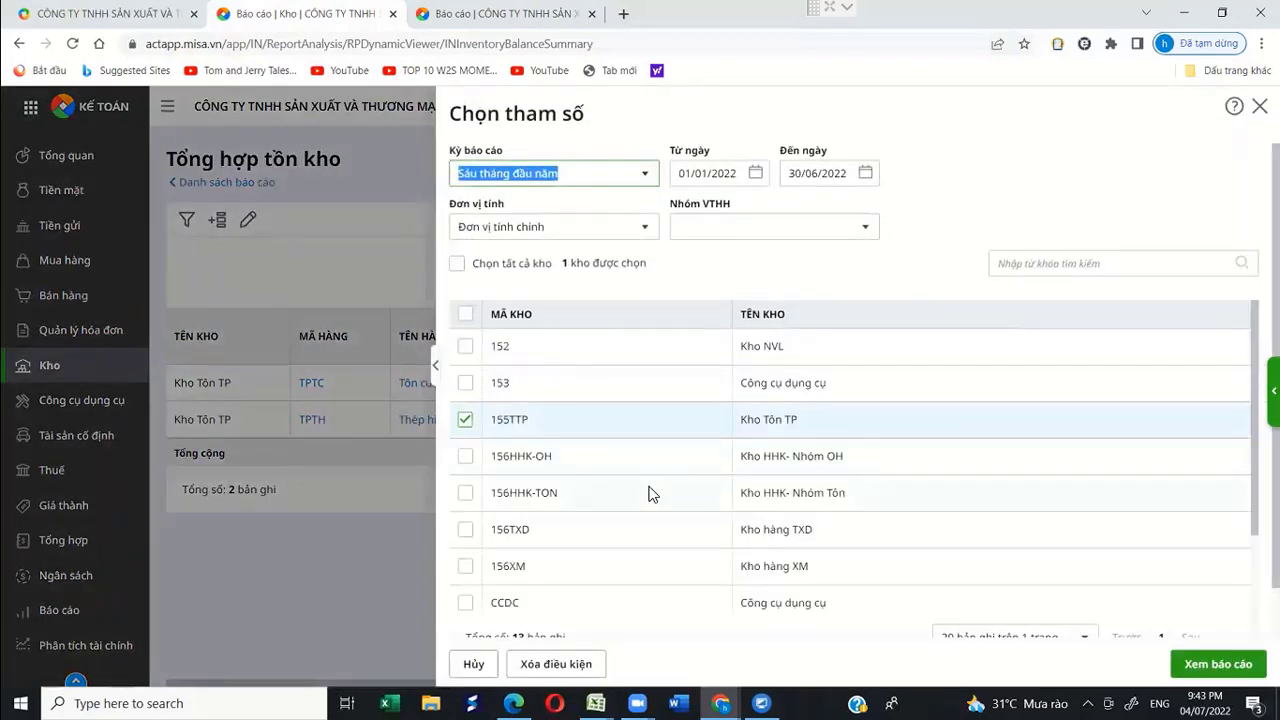
scroll(648, 493, "down", 5)
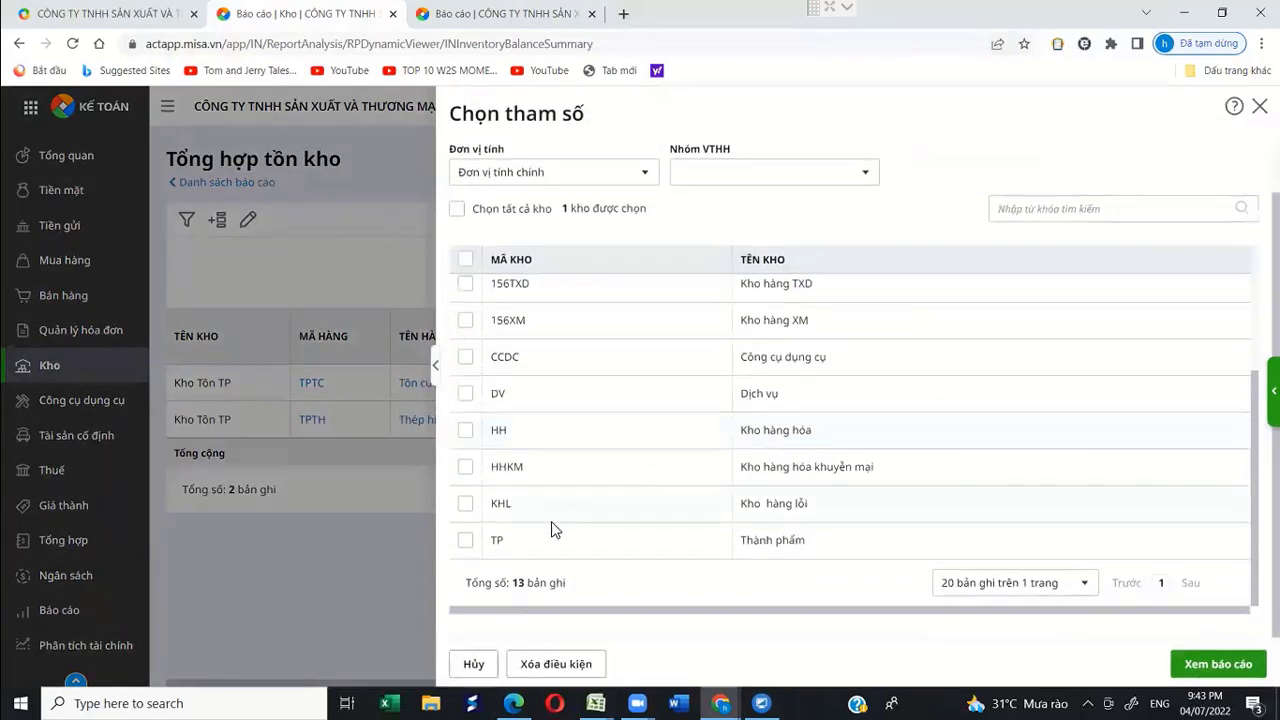
left_click(466, 540)
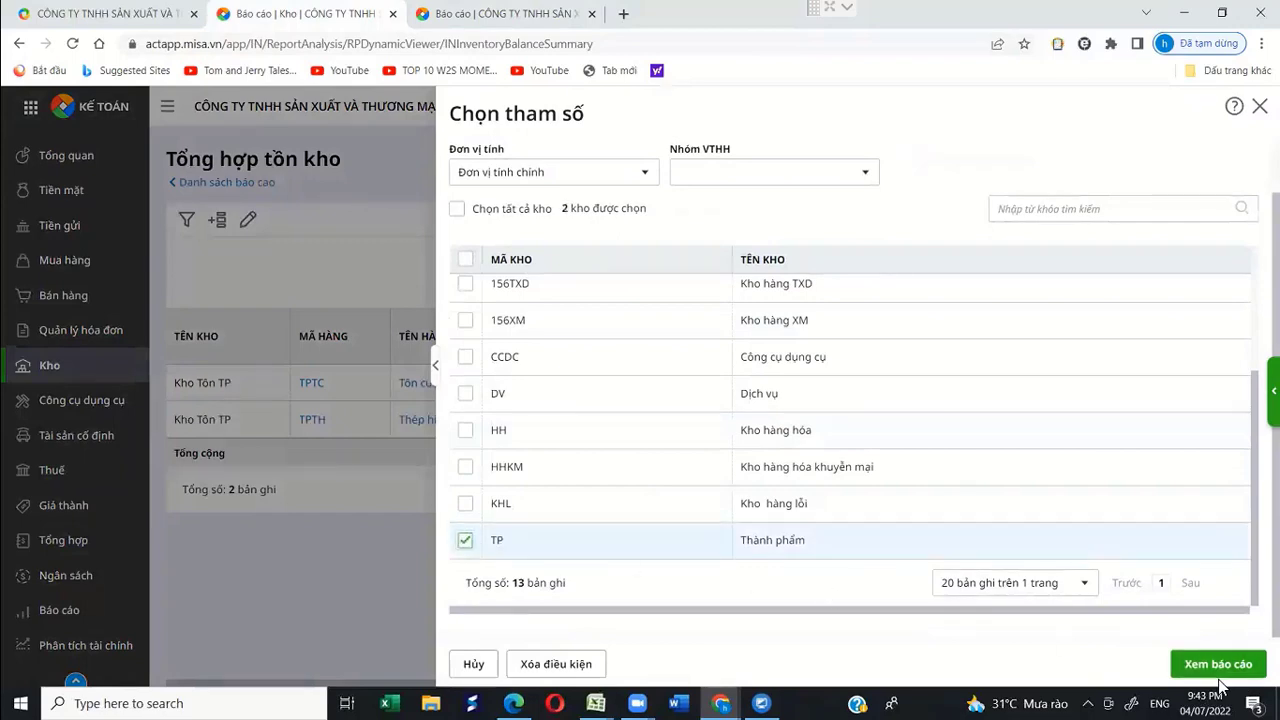
left_click(1192, 664)
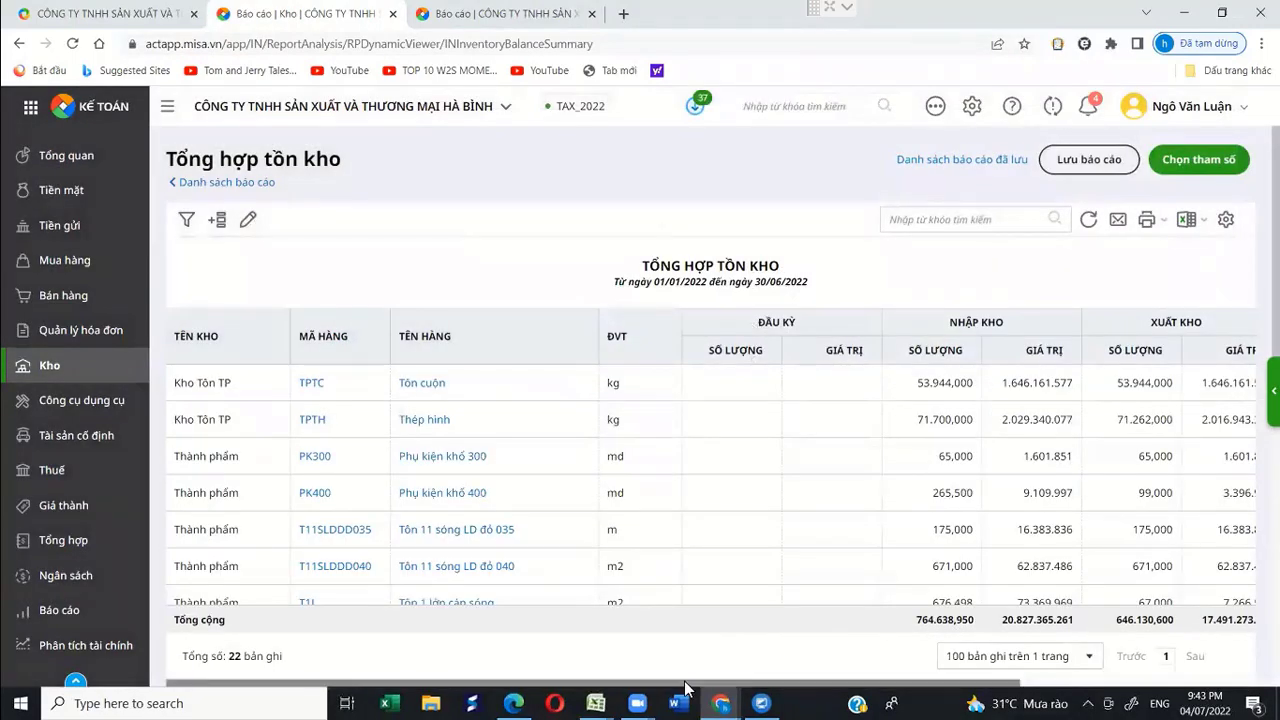
left_click_drag(687, 688, 1177, 656)
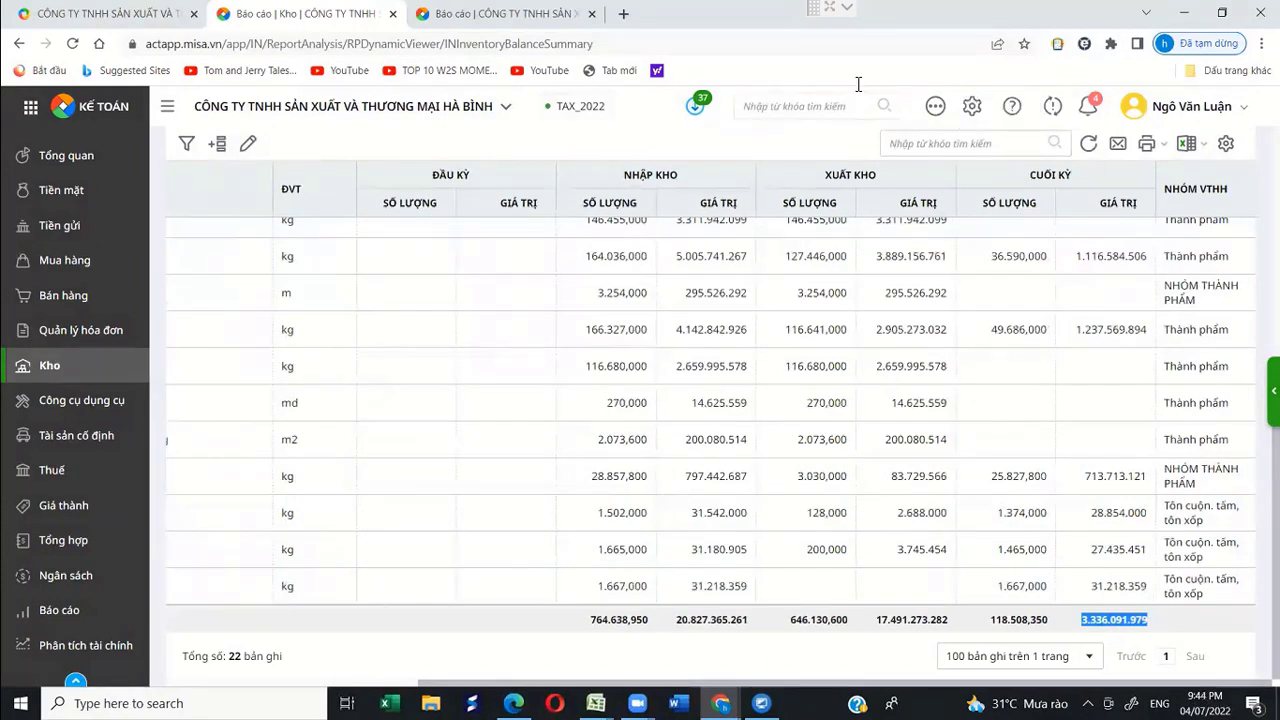
Step: Compare the inventory report's total closing value with account 155 in the trial balance, and recheck account 154's closing balance
key("ctrl+Tab")
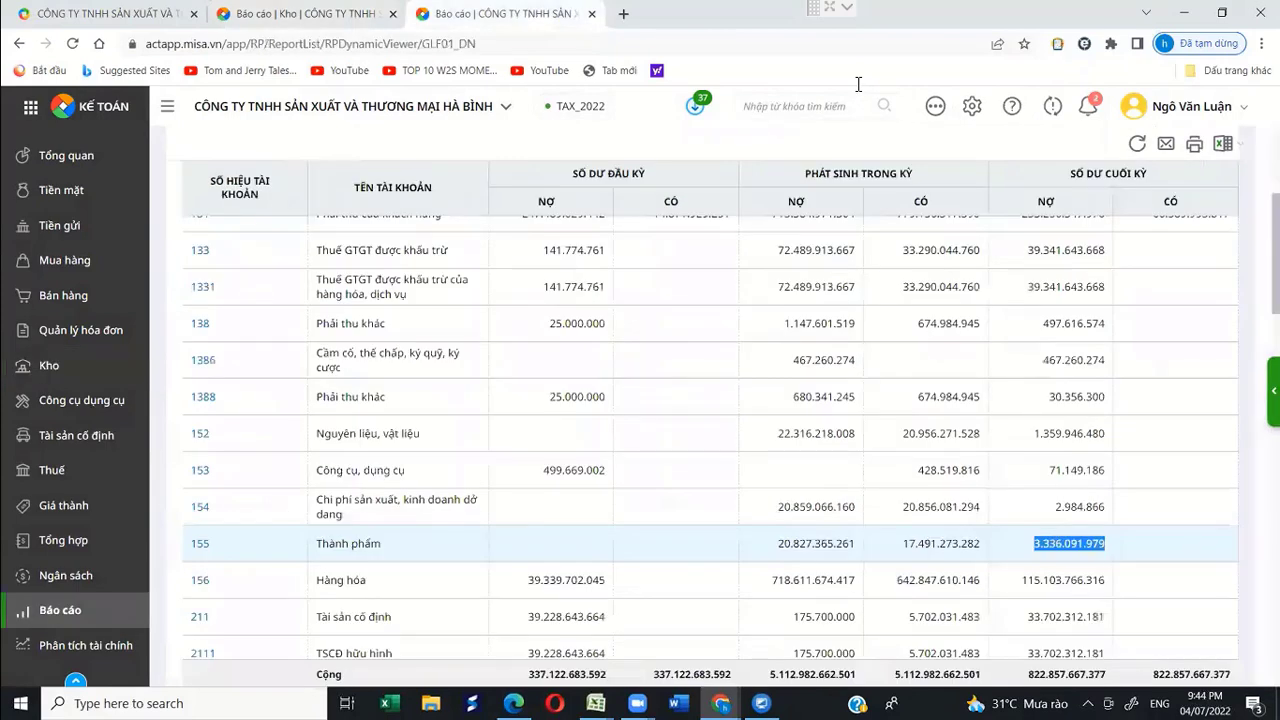
key("ctrl+shift+Tab")
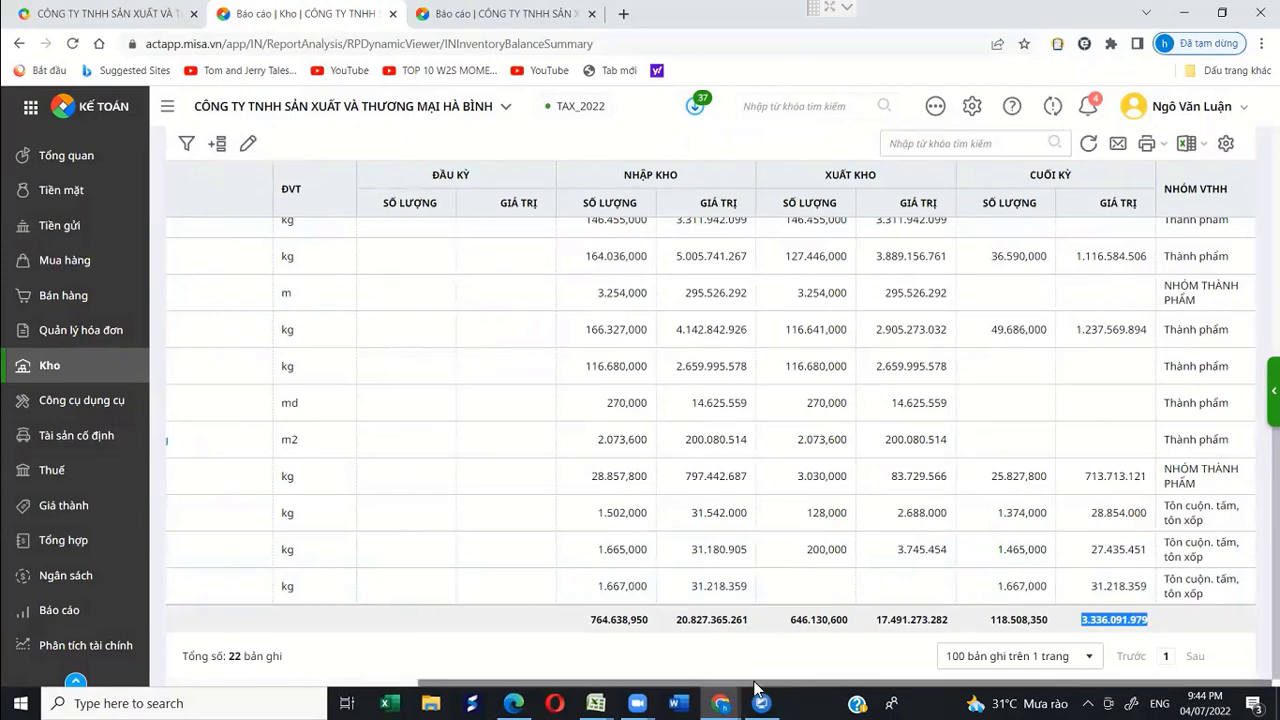
scroll(443, 657, "left", 2)
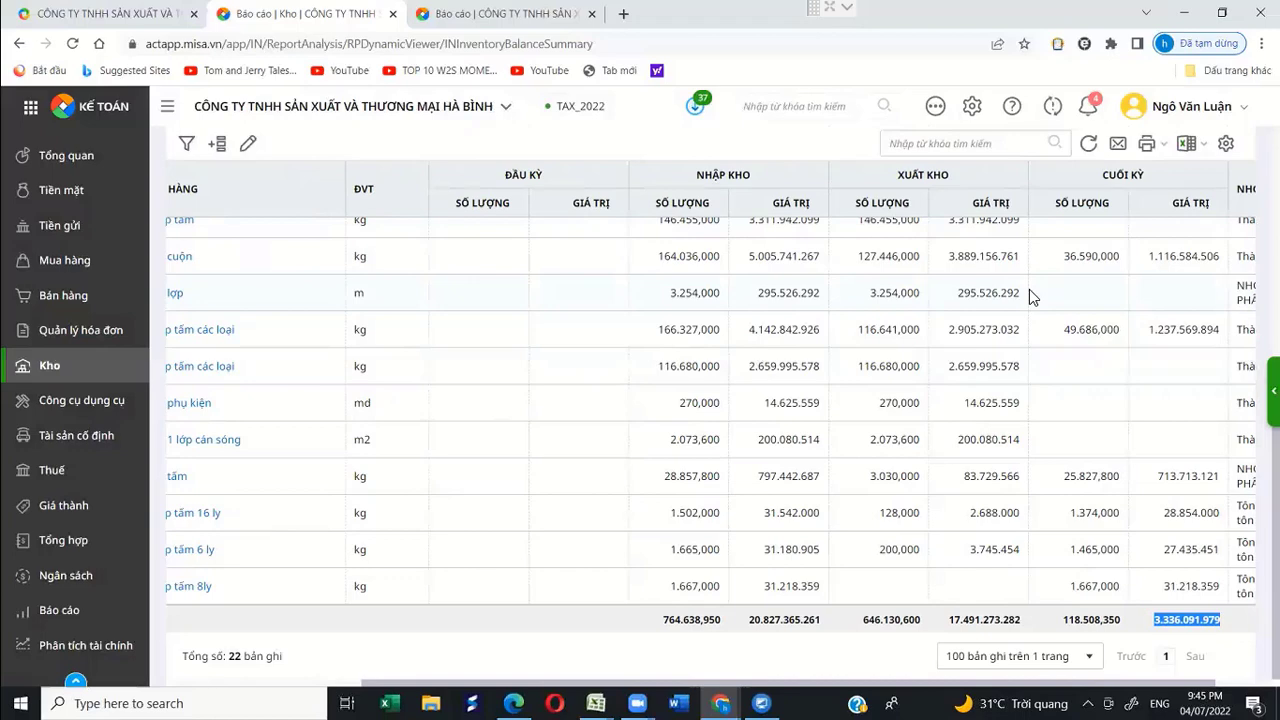
key("ctrl+Tab")
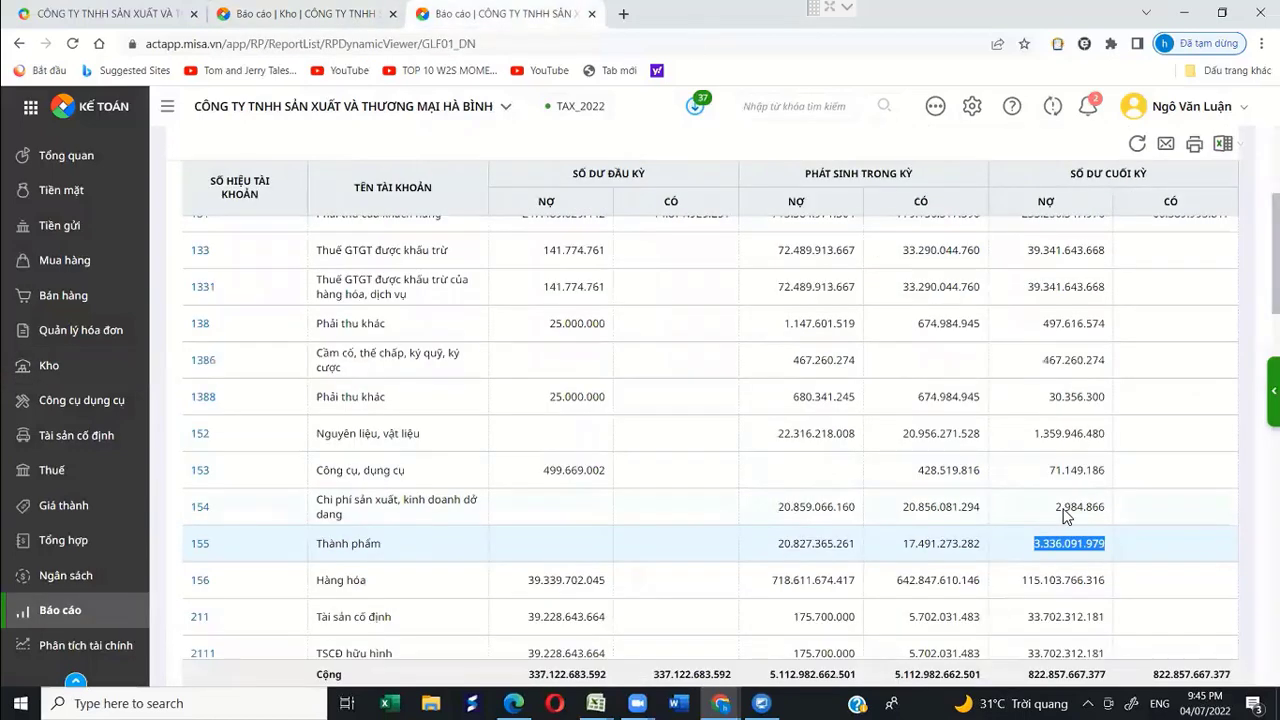
left_click_drag(1054, 508, 1115, 515)
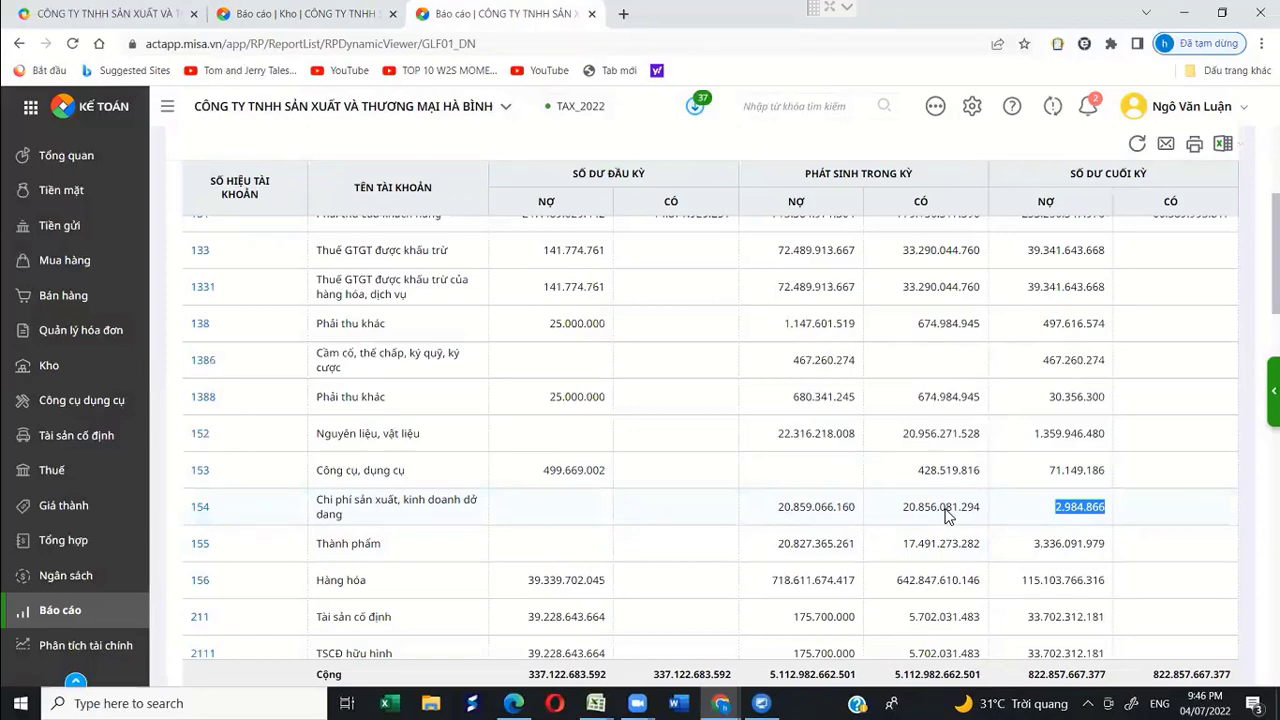
scroll(948, 516, "up", 4)
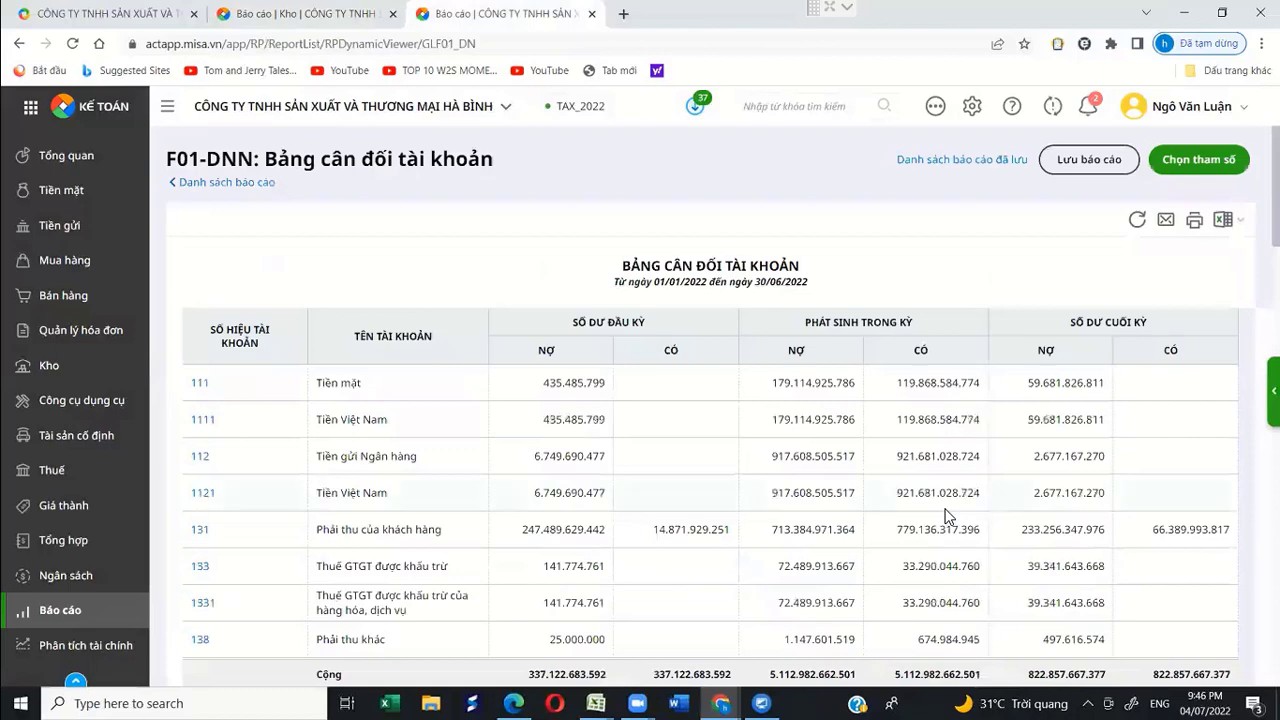
scroll(948, 516, "down", 15)
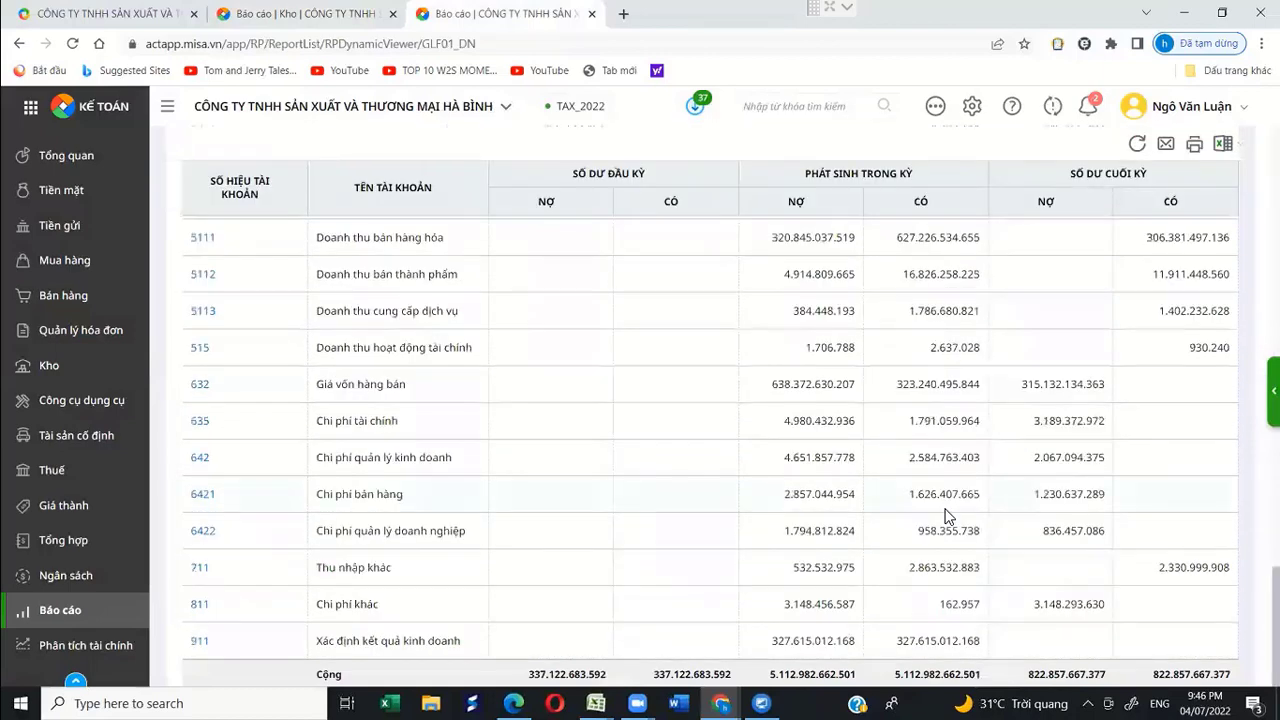
scroll(948, 516, "up", 15)
scroll(948, 516, "down", 15)
scroll(948, 516, "up", 15)
scroll(948, 516, "down", 7)
scroll(948, 516, "up", 7)
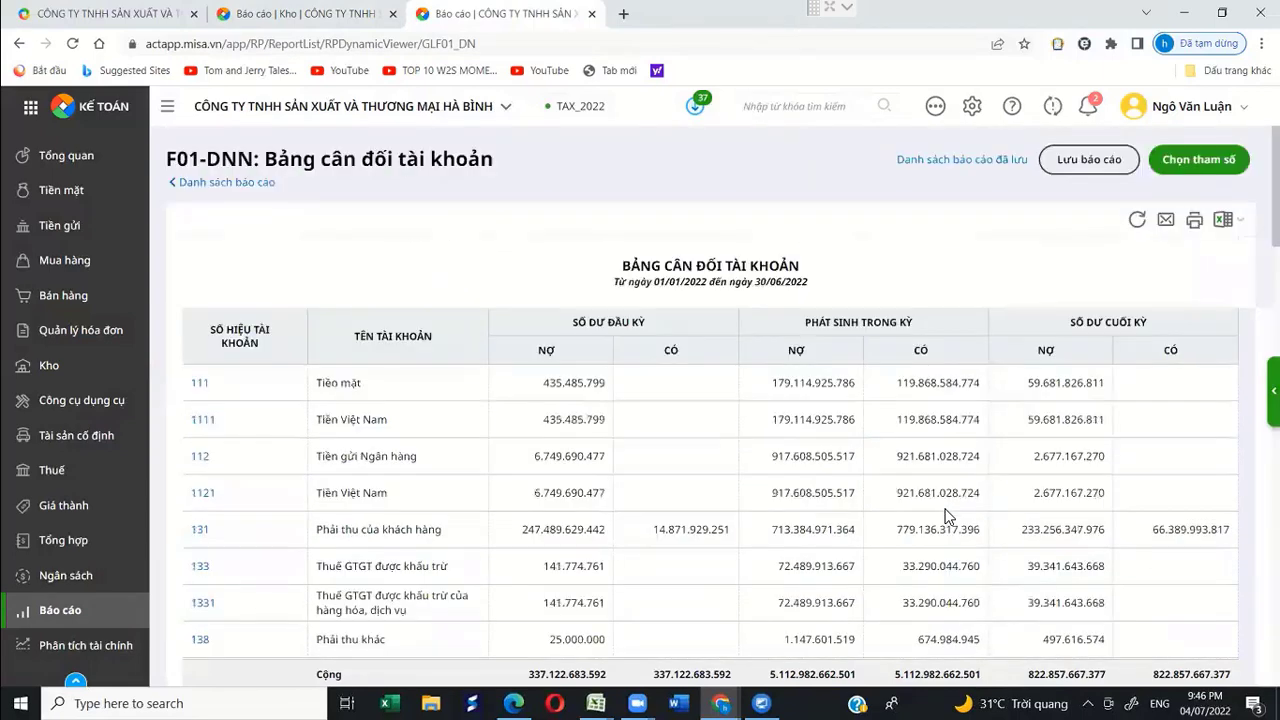